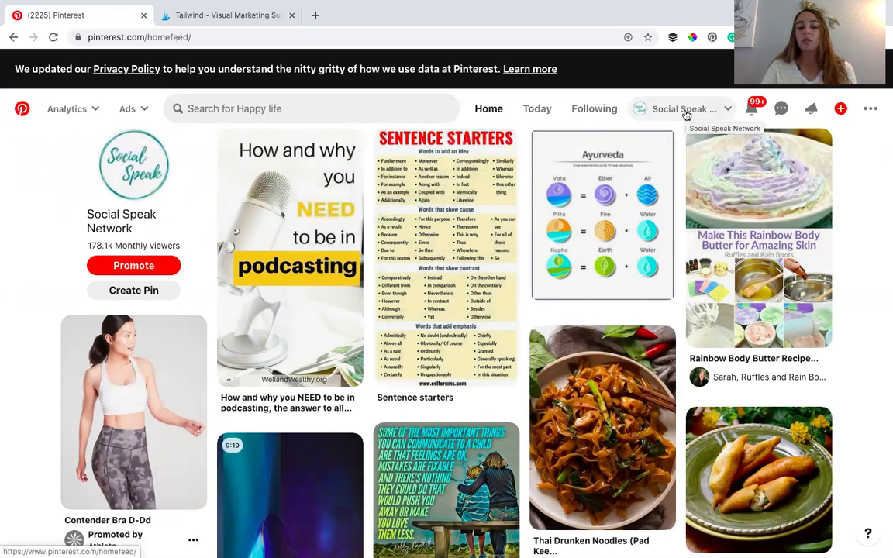
# Open the Social Speak Network profile page and review its cover, business description and promotable pins
pyautogui.click(685, 115)
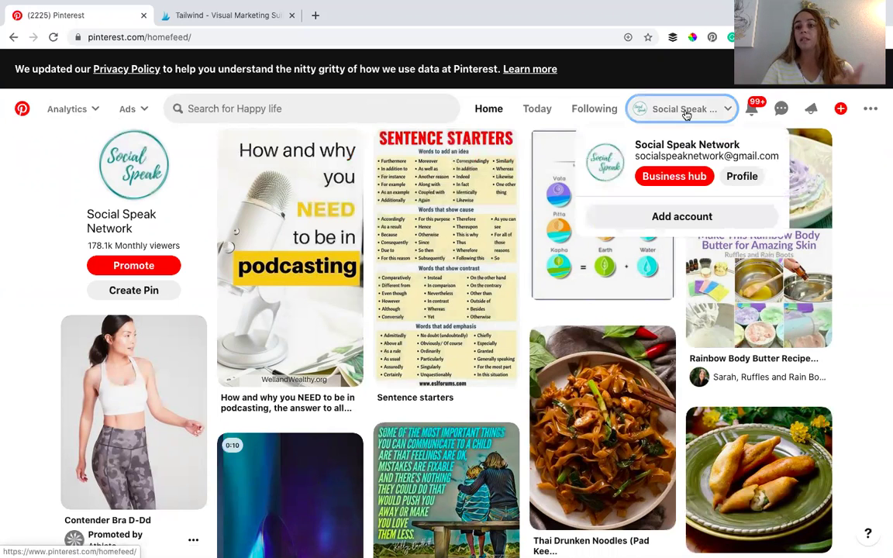
pyautogui.click(741, 178)
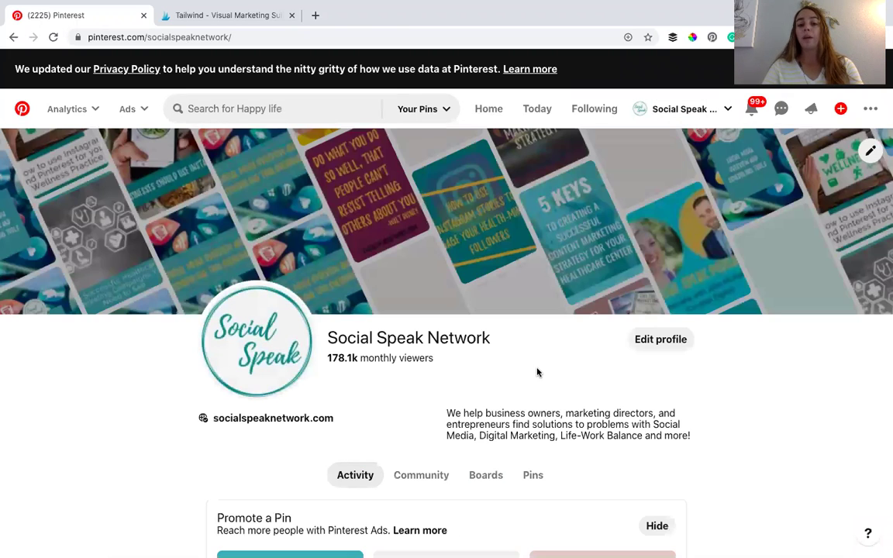
pyautogui.scroll(-1, 536, 373)
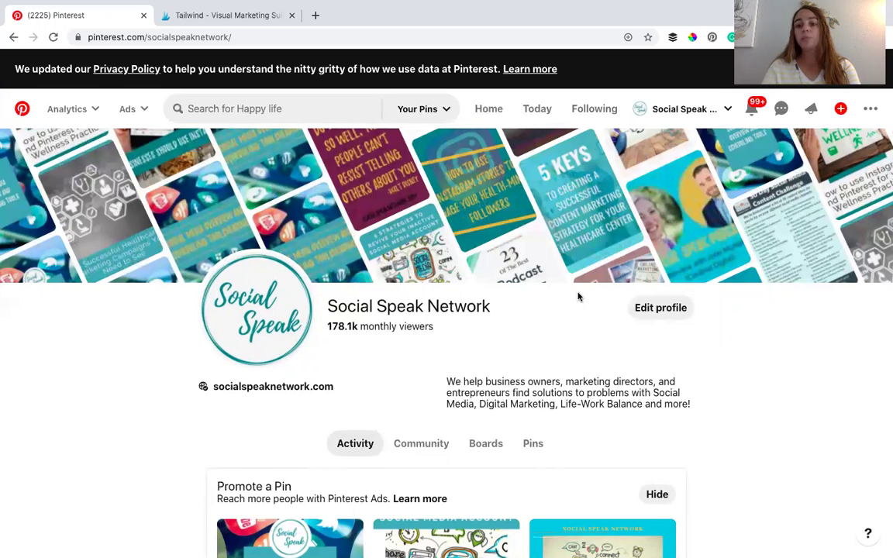
pyautogui.scroll(-2, 589, 377)
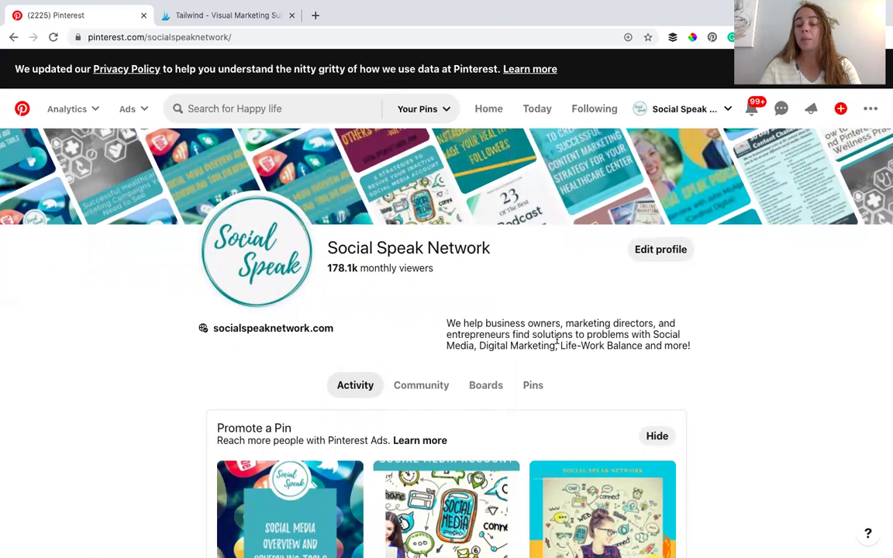
pyautogui.scroll(-4, 556, 341)
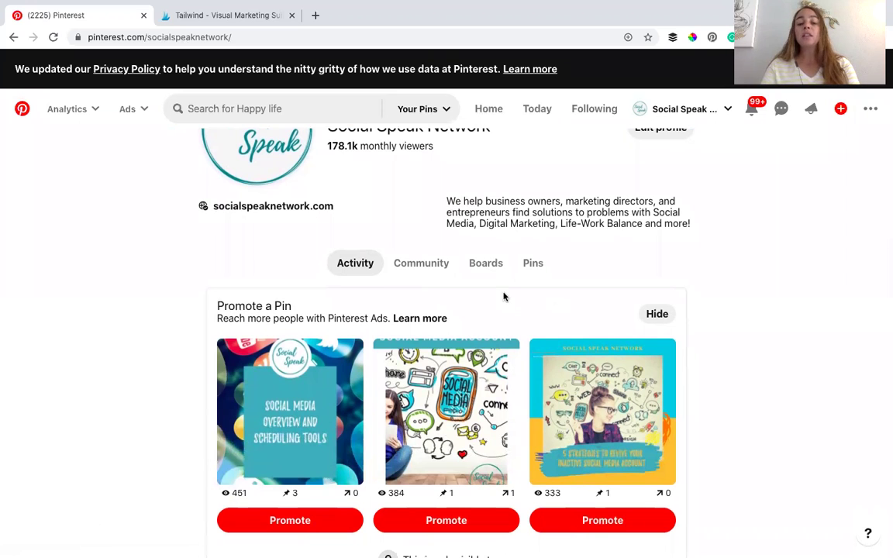
# Show the profile's boards and examine the board names, cover pins and topics through to the final board, Partnership Business Tips
pyautogui.click(487, 265)
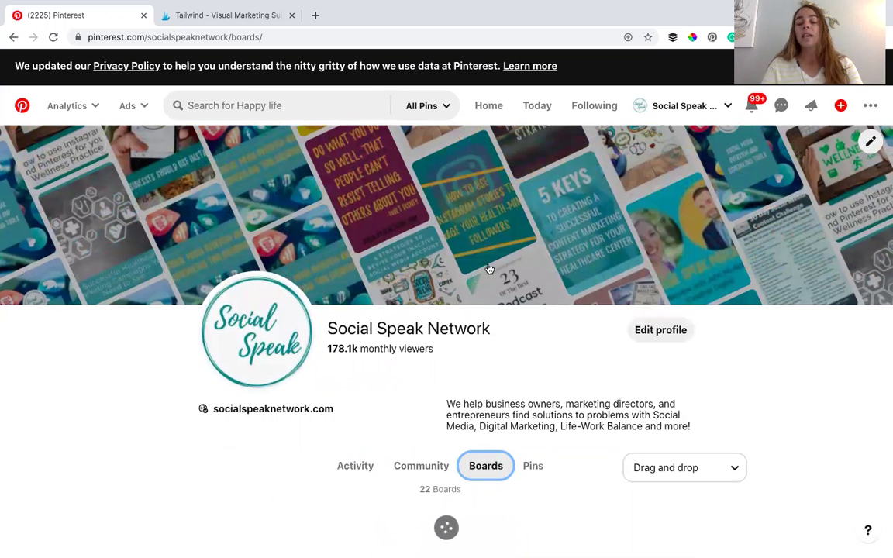
pyautogui.scroll(-3, 494, 348)
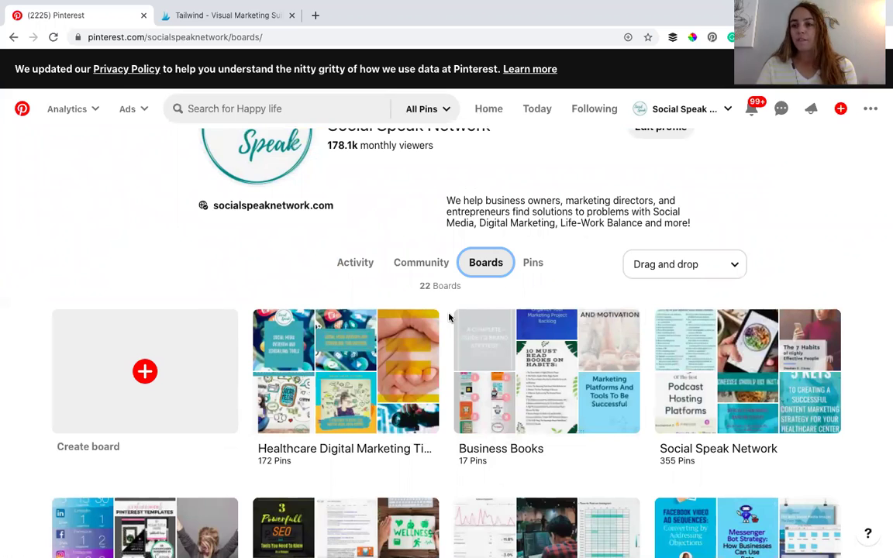
pyautogui.scroll(-1, 449, 317)
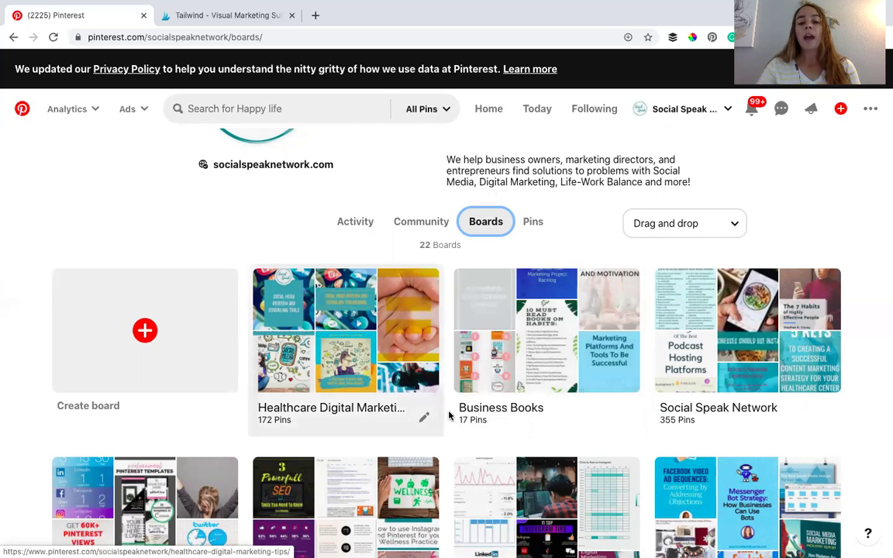
pyautogui.scroll(-1, 372, 383)
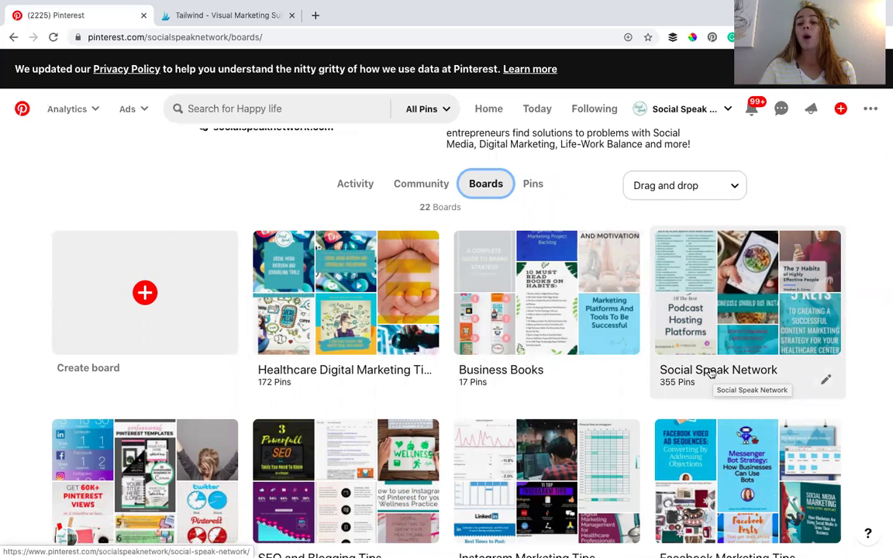
pyautogui.scroll(-1, 712, 373)
pyautogui.scroll(-3, 711, 371)
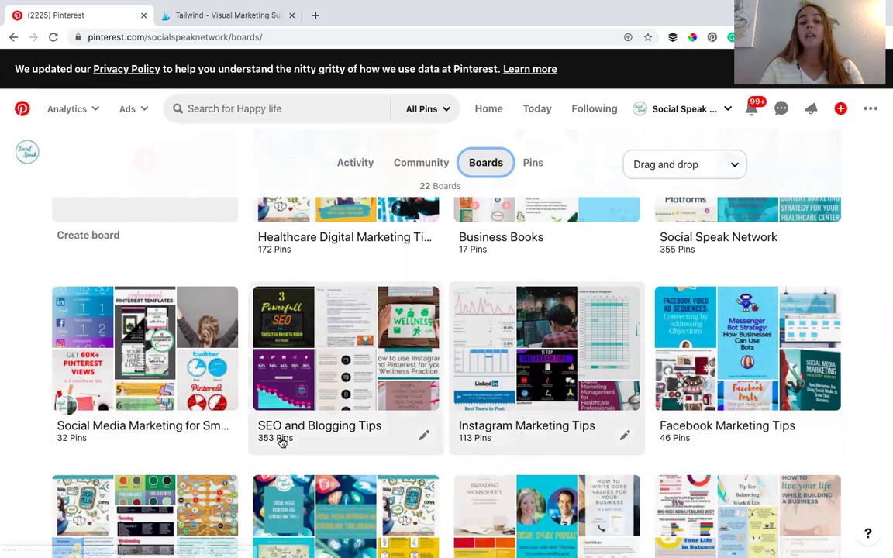
pyautogui.scroll(-2, 279, 444)
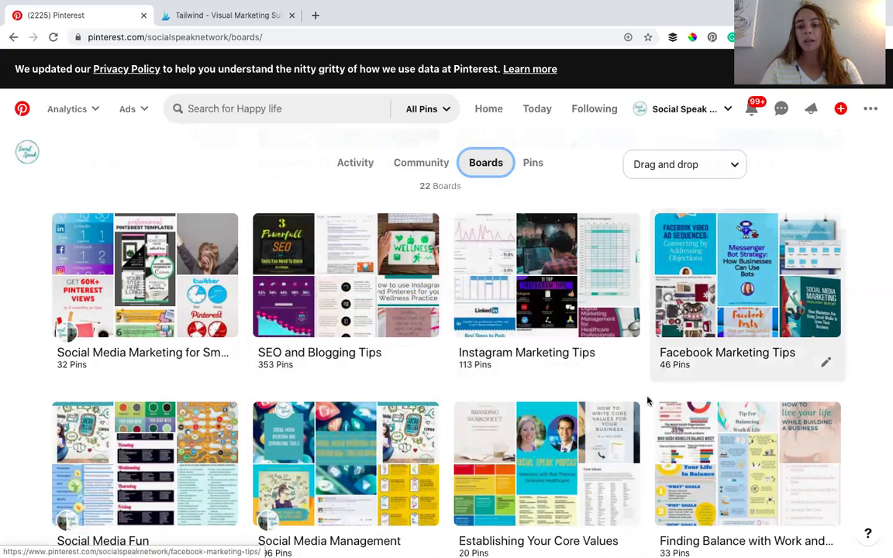
pyautogui.scroll(-2, 644, 405)
pyautogui.scroll(-2, 644, 404)
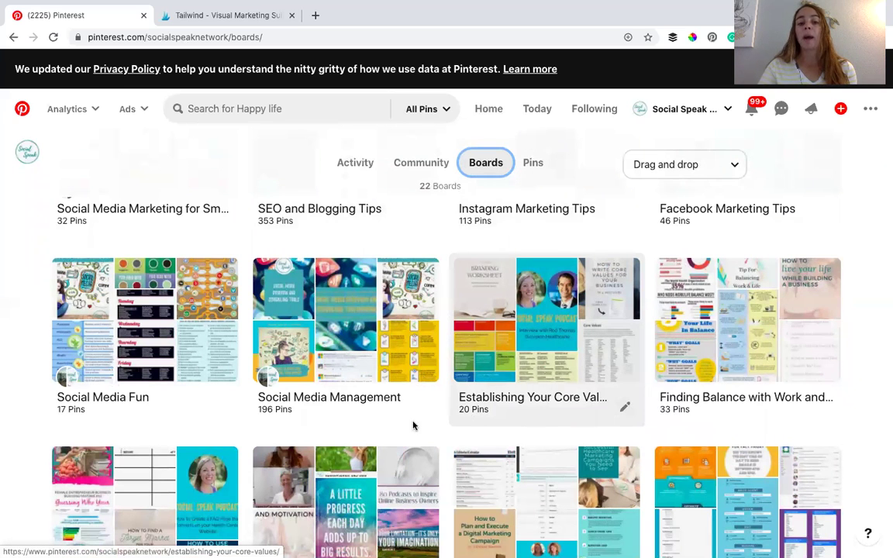
pyautogui.scroll(-2, 423, 426)
pyautogui.scroll(-3, 423, 427)
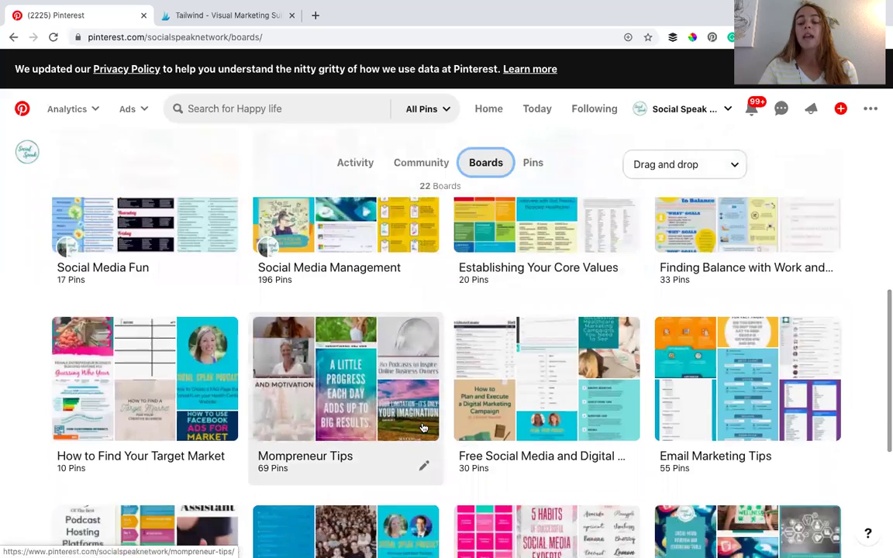
pyautogui.scroll(-1, 421, 424)
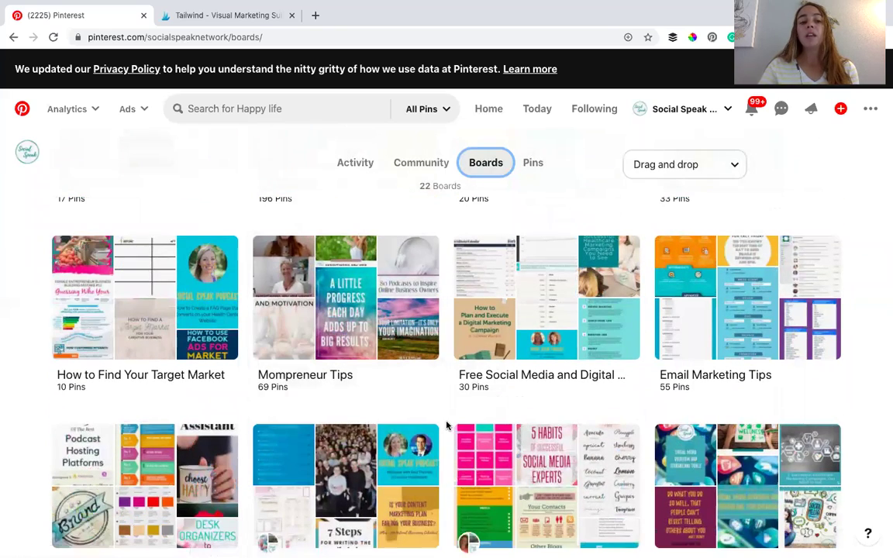
pyautogui.scroll(-3, 448, 425)
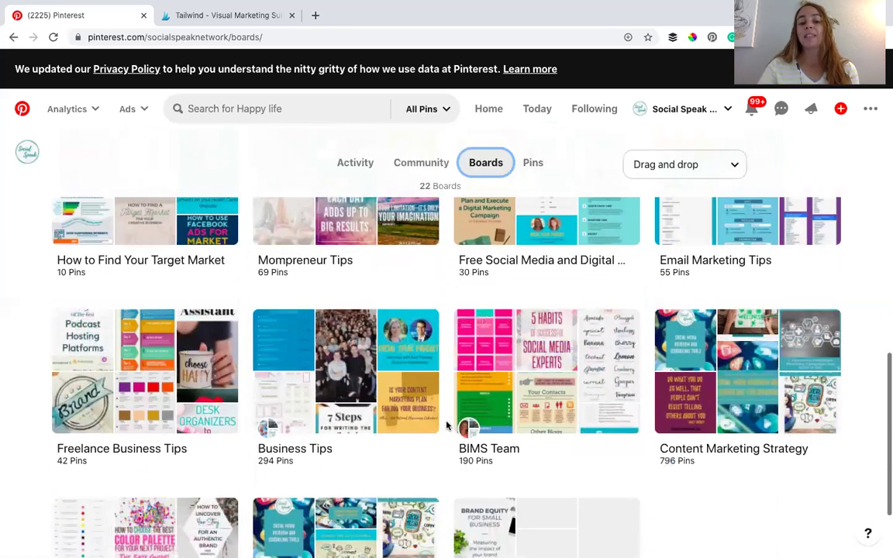
pyautogui.scroll(-1, 447, 424)
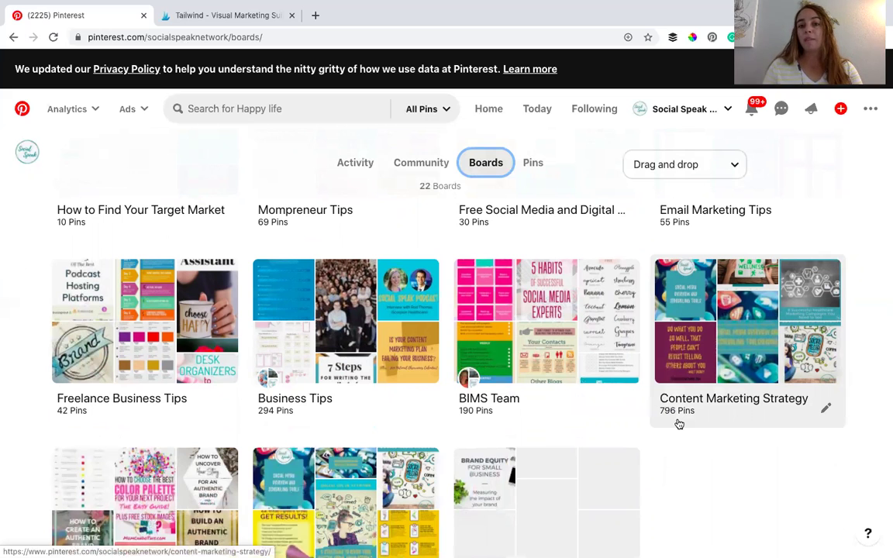
pyautogui.scroll(-1, 679, 424)
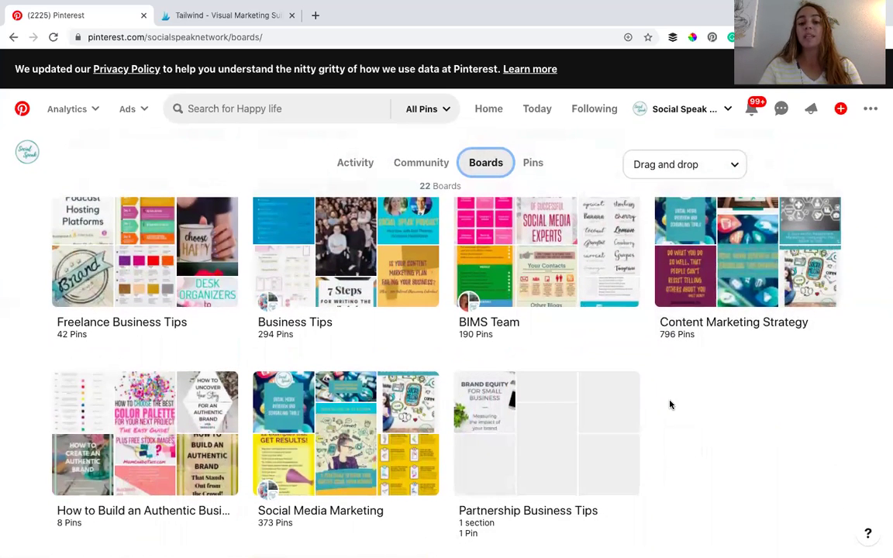
pyautogui.scroll(1, 670, 404)
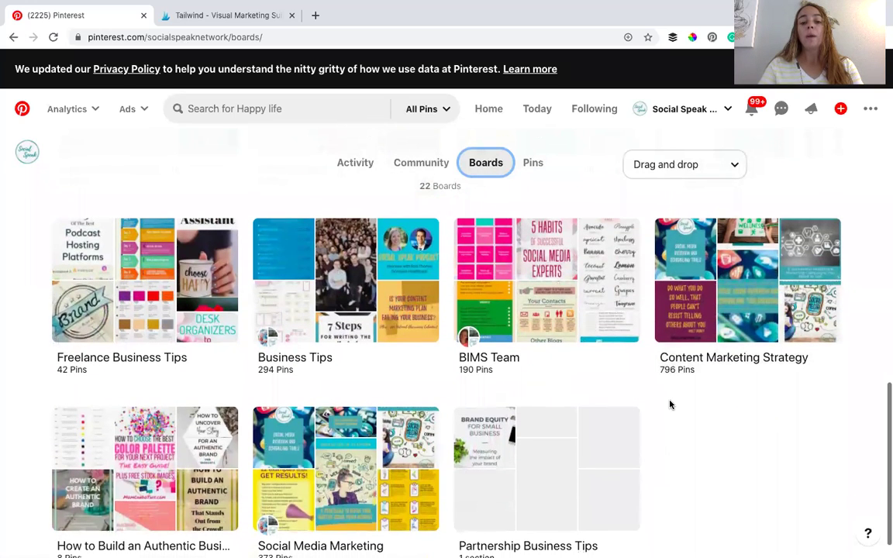
pyautogui.scroll(-1, 670, 404)
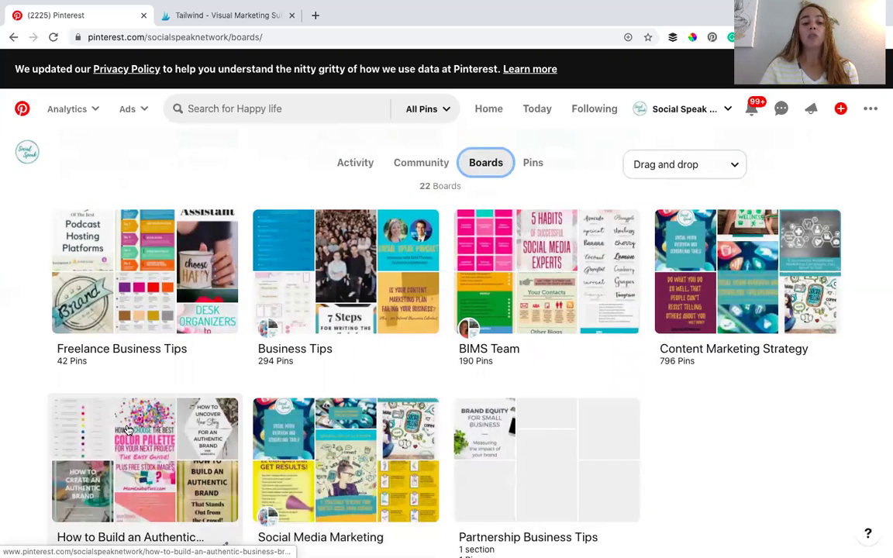
pyautogui.scroll(-1, 128, 429)
pyautogui.scroll(2, 128, 428)
pyautogui.scroll(7, 128, 429)
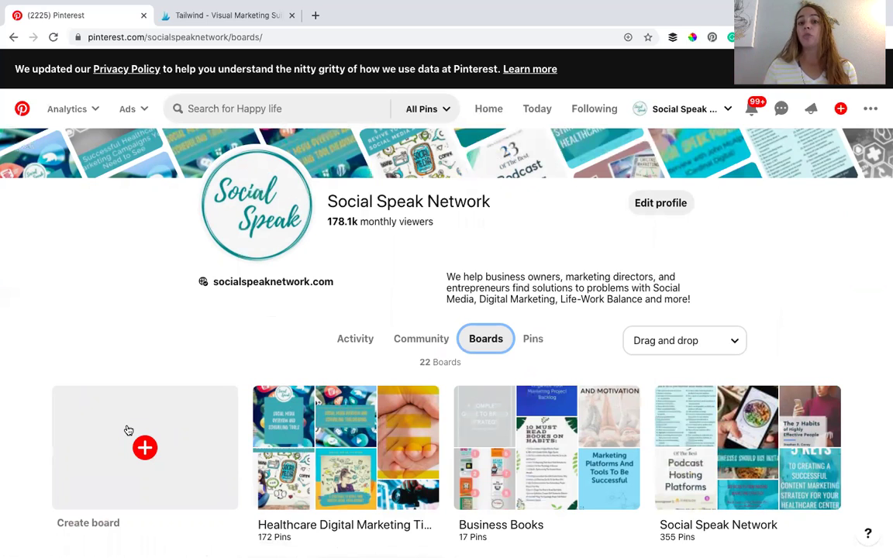
# Look over the marketing and business boards again, from Healthcare Digital Marketing to Email Marketing Tips
pyautogui.scroll(-4, 309, 360)
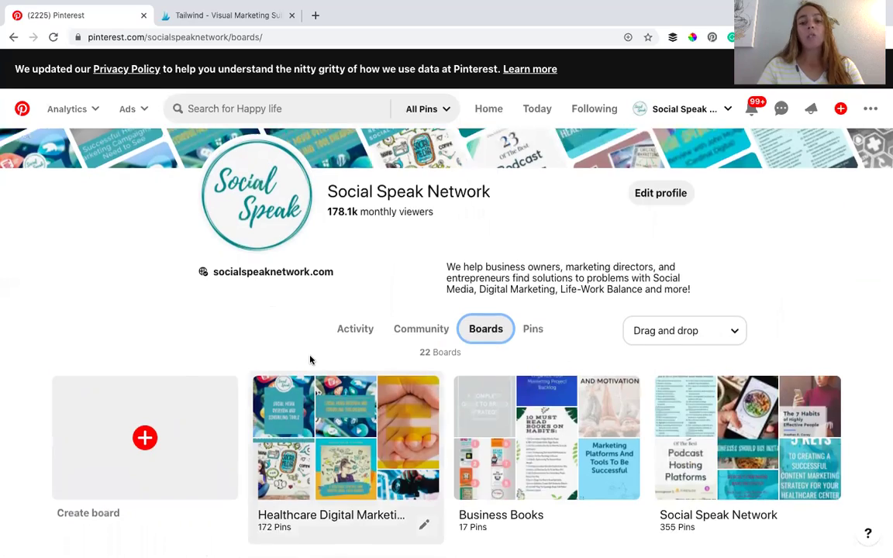
pyautogui.scroll(-1, 309, 359)
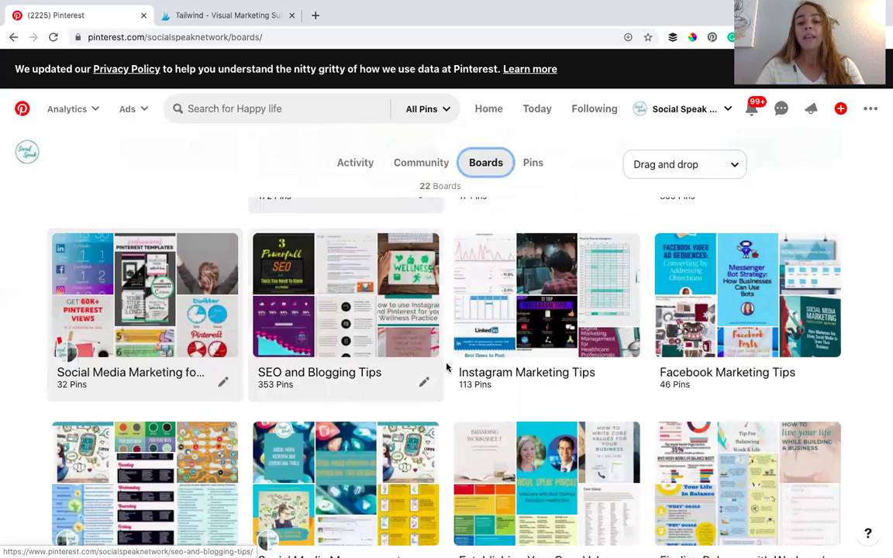
pyautogui.scroll(1, 446, 368)
pyautogui.scroll(-3, 446, 368)
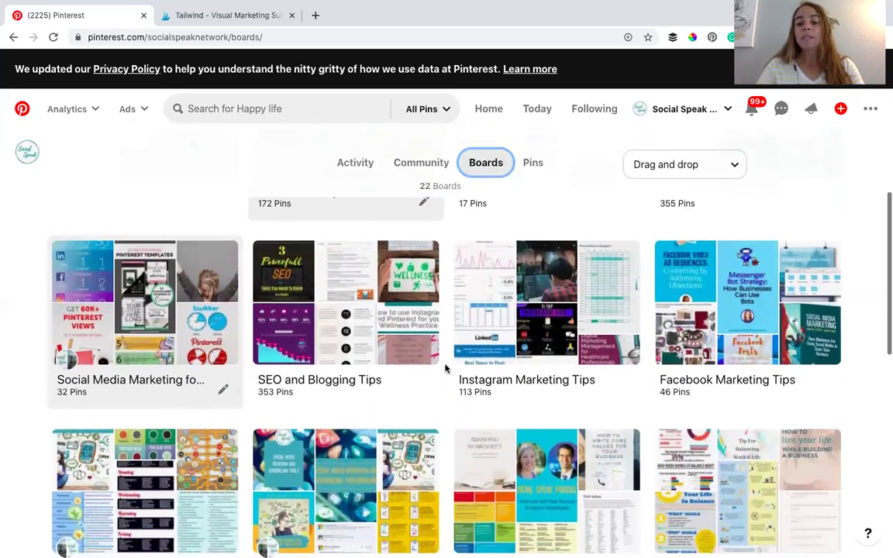
pyautogui.scroll(-3, 445, 368)
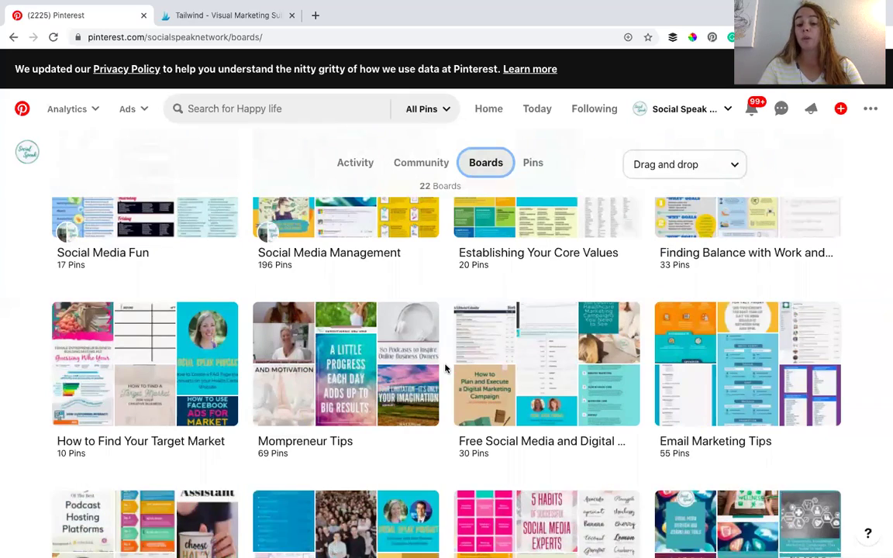
pyautogui.scroll(5, 445, 368)
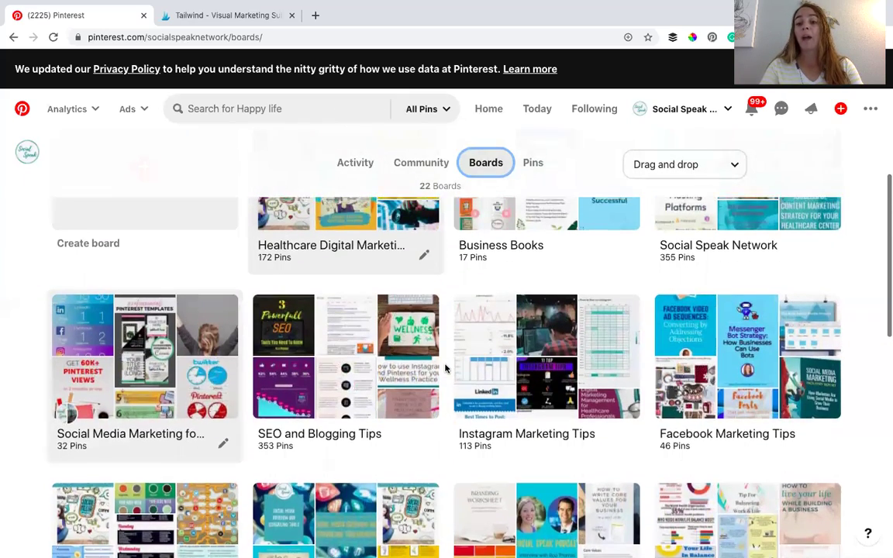
pyautogui.scroll(3, 445, 368)
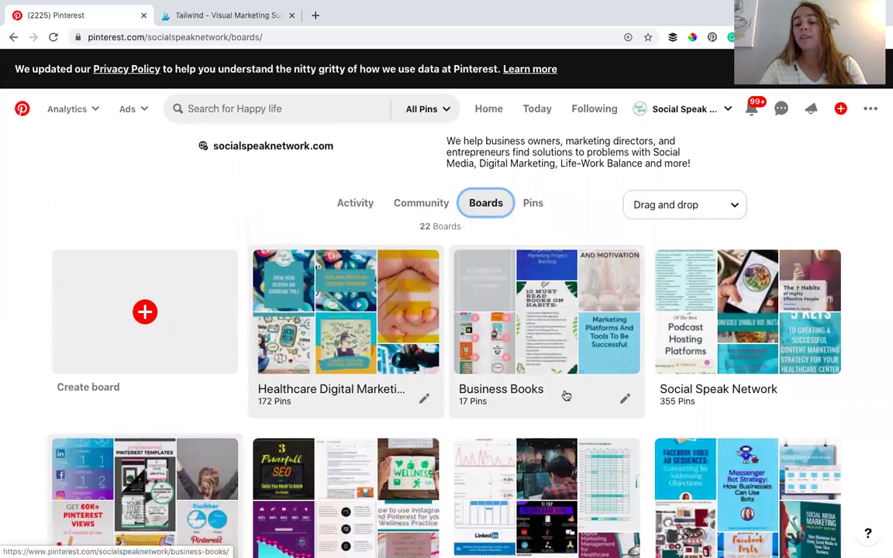
# Open the Business Books board for editing, review its cover, description, category, collaborator and privacy settings, and close the form without changes
pyautogui.click(624, 398)
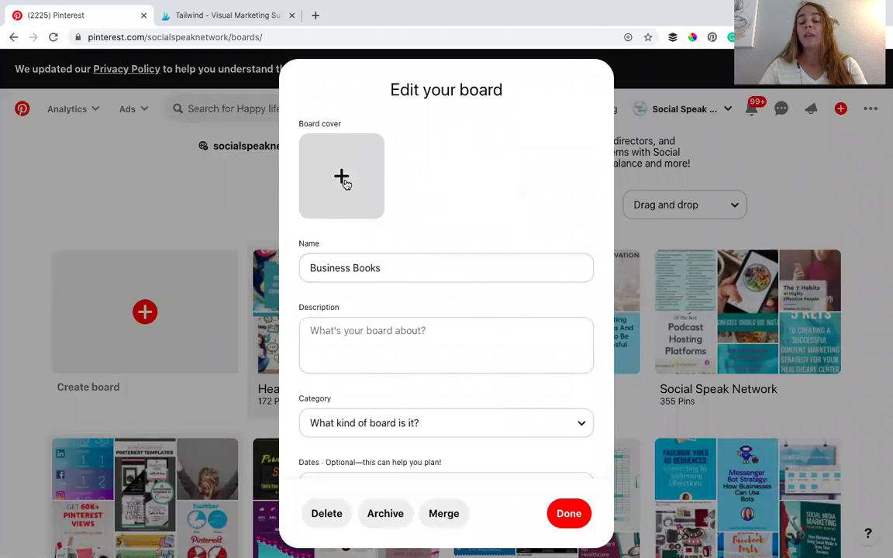
pyautogui.scroll(-1, 414, 271)
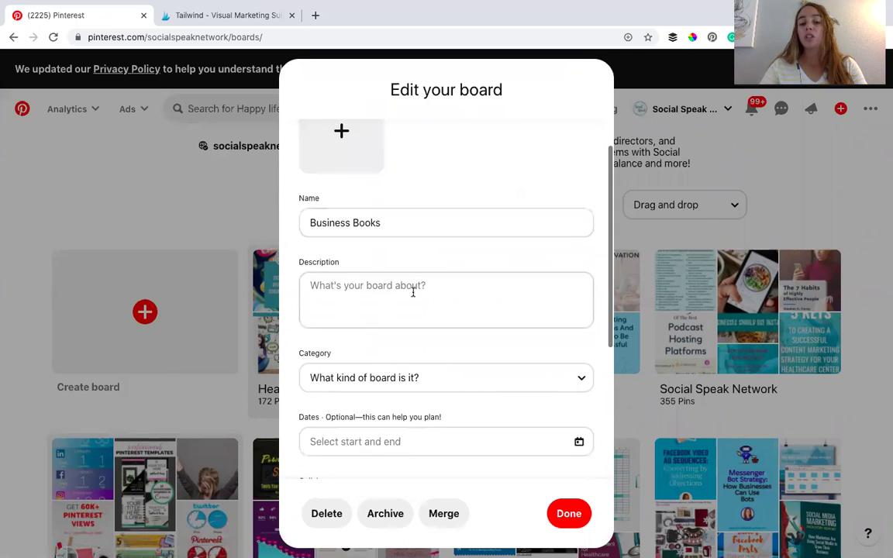
pyautogui.scroll(-2, 413, 291)
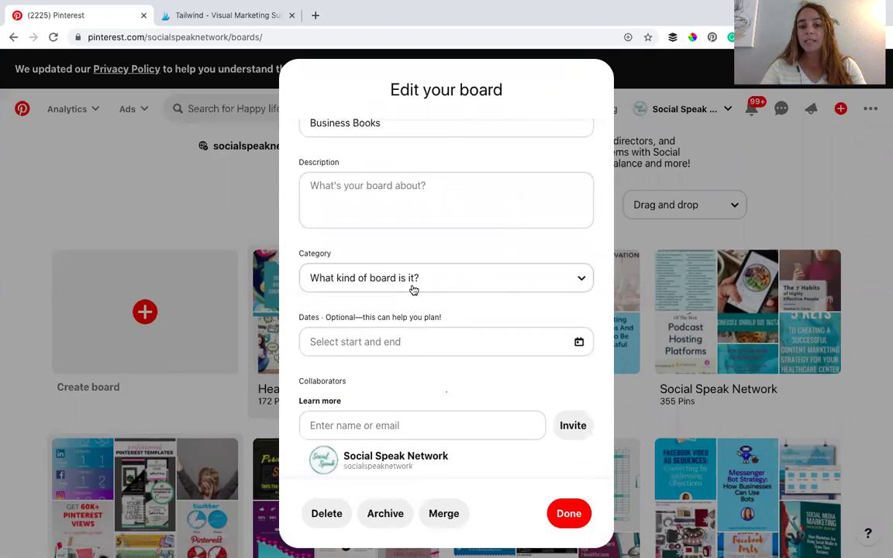
pyautogui.scroll(-3, 405, 346)
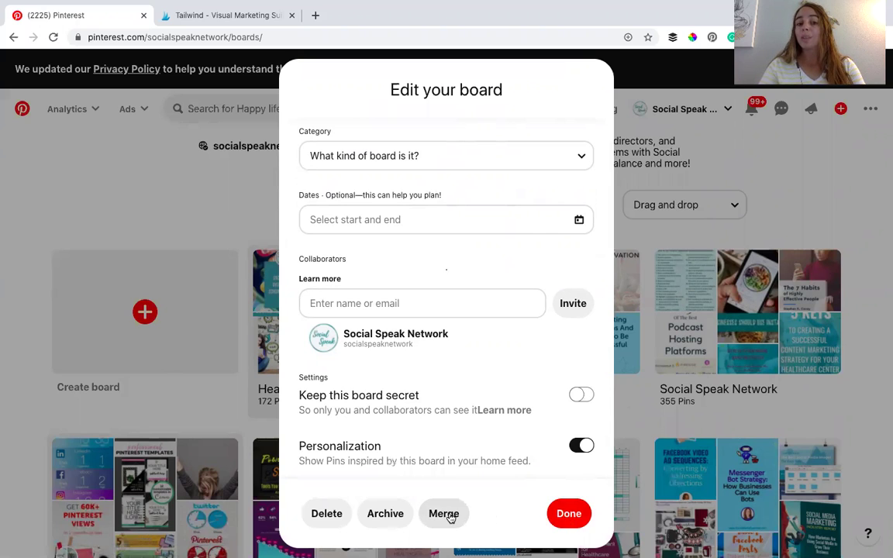
pyautogui.click(570, 514)
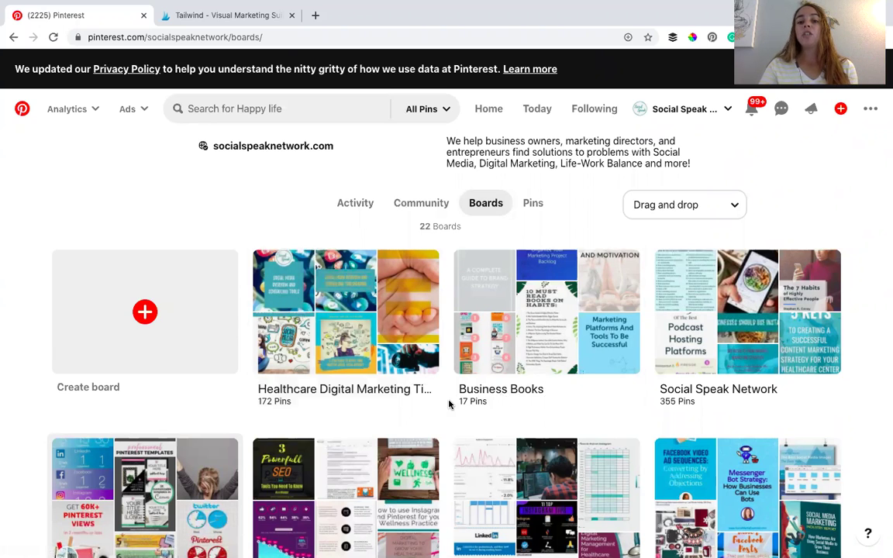
# Search all pins for "content marketing tips" and look through the resulting pin designs and titles
pyautogui.scroll(4, 320, 259)
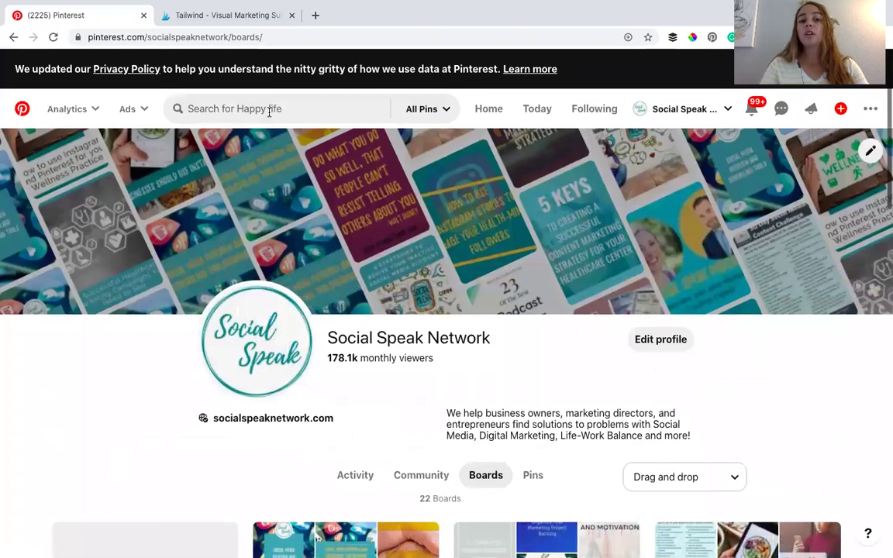
pyautogui.click(269, 109)
pyautogui.write('content marketing')
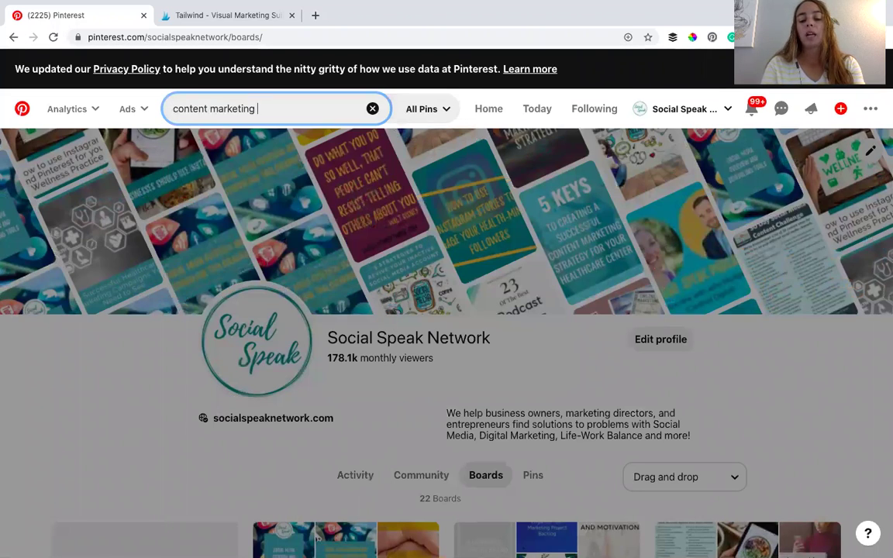
pyautogui.write(' tips')
pyautogui.press('Return')
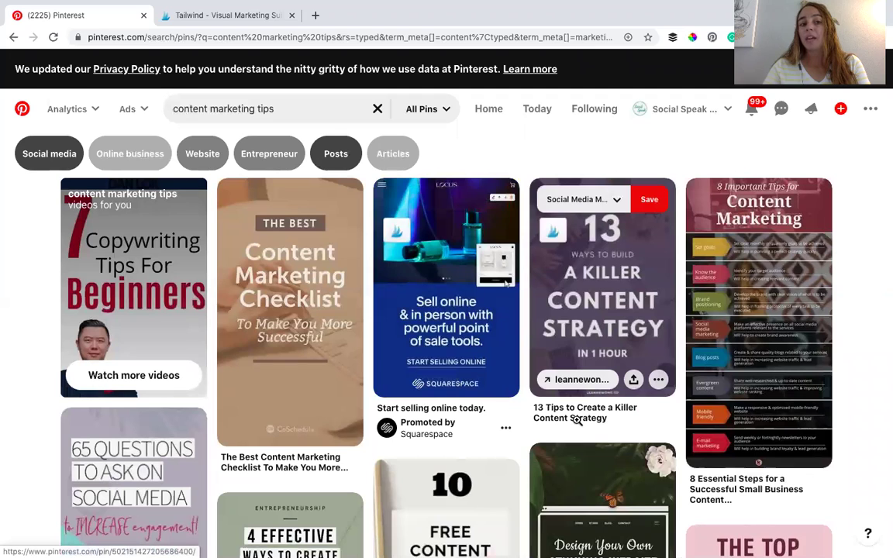
pyautogui.scroll(-5, 576, 419)
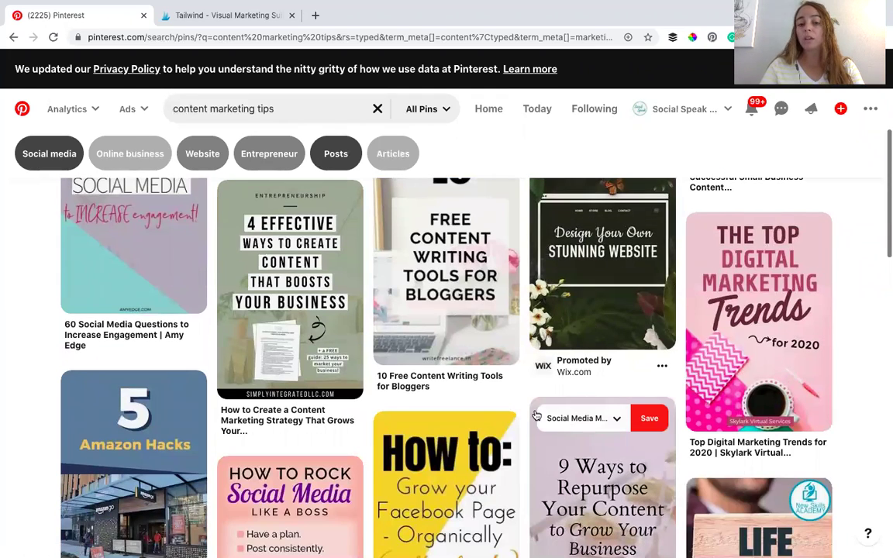
# Search for "cosch" and open the CoSchedule account's profile
pyautogui.scroll(5, 523, 408)
pyautogui.scroll(-1, 521, 408)
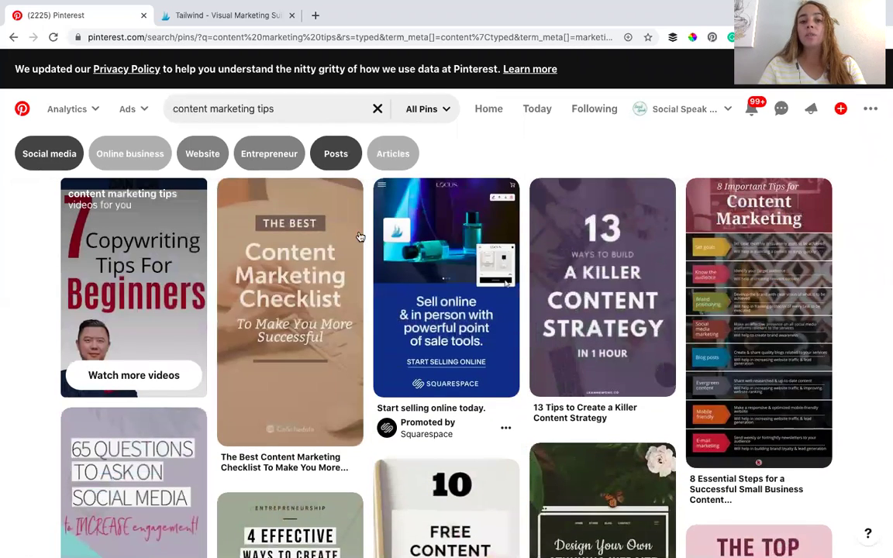
pyautogui.click(250, 109)
pyautogui.tripleClick(249, 110)
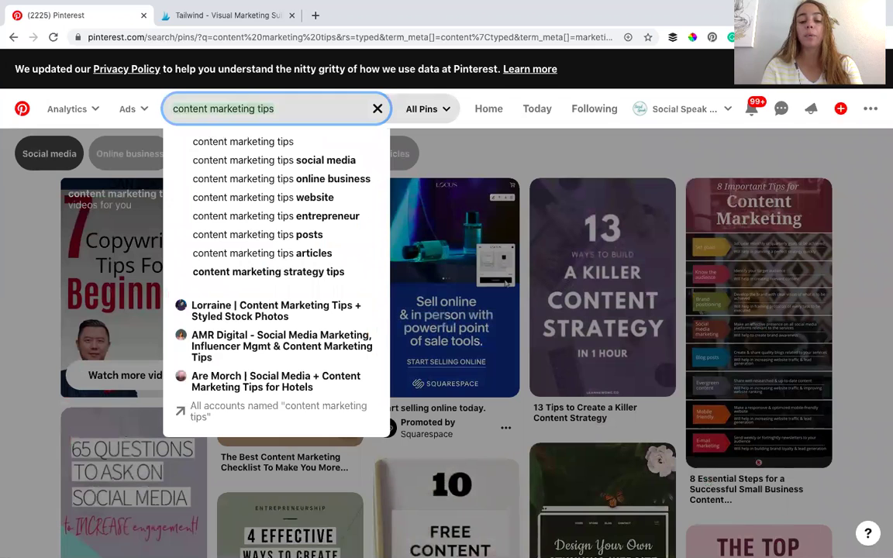
pyautogui.write('cosch')
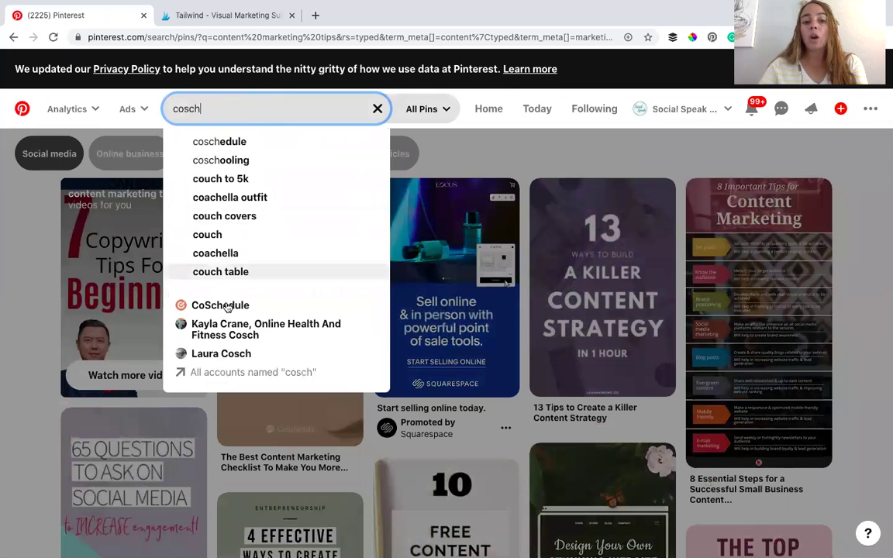
pyautogui.click(225, 306)
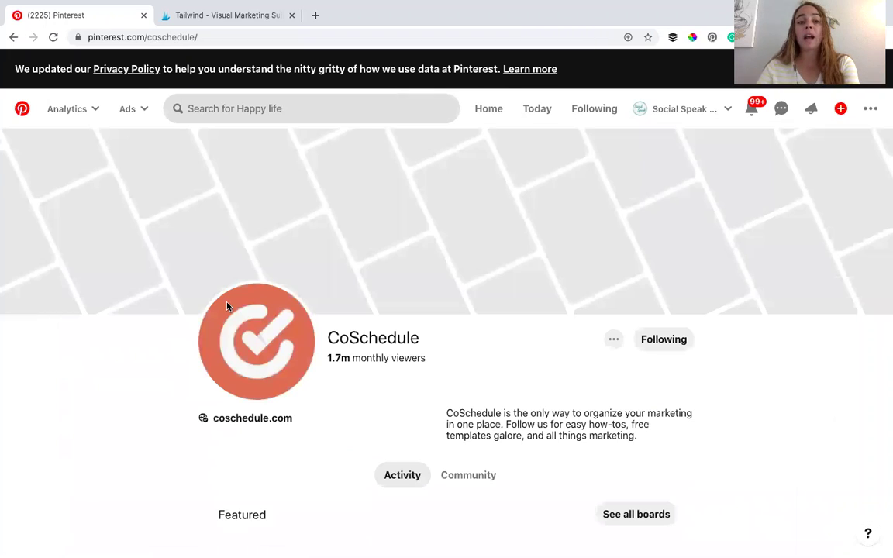
# Look through CoSchedule's profile header, featured Content board and latest pins to examine their branding and pin designs
pyautogui.scroll(-2, 358, 332)
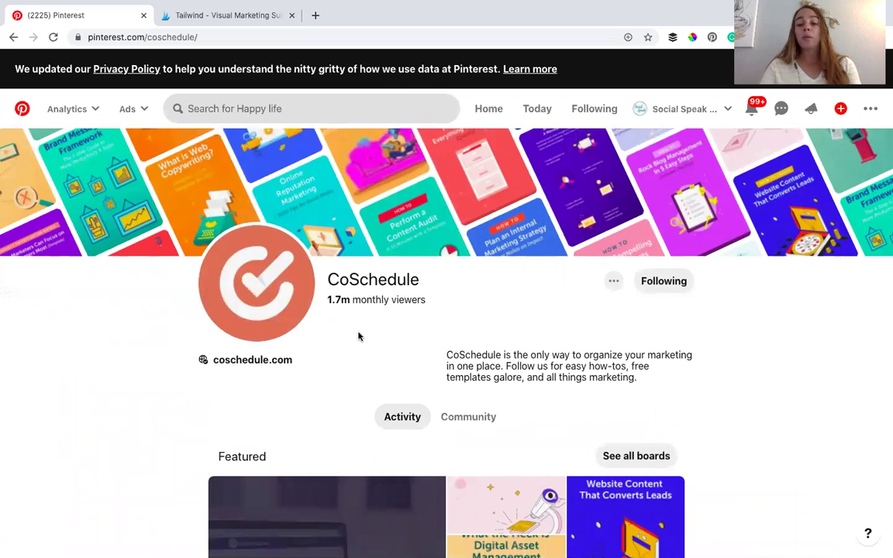
pyautogui.scroll(-3, 358, 335)
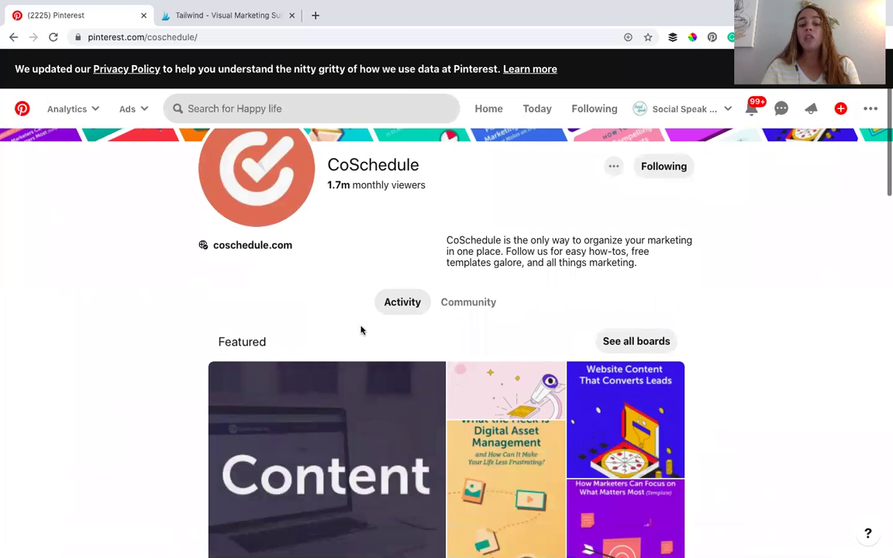
pyautogui.scroll(-3, 396, 314)
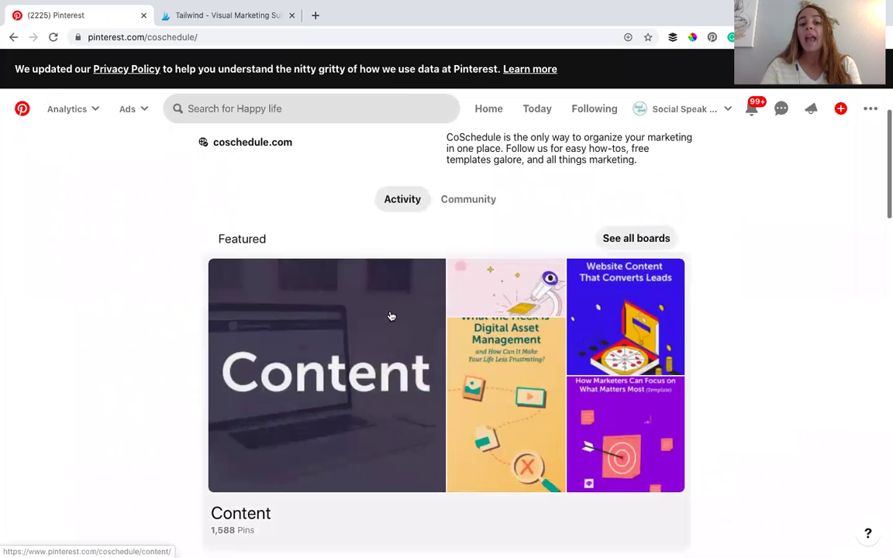
pyautogui.scroll(-3, 369, 363)
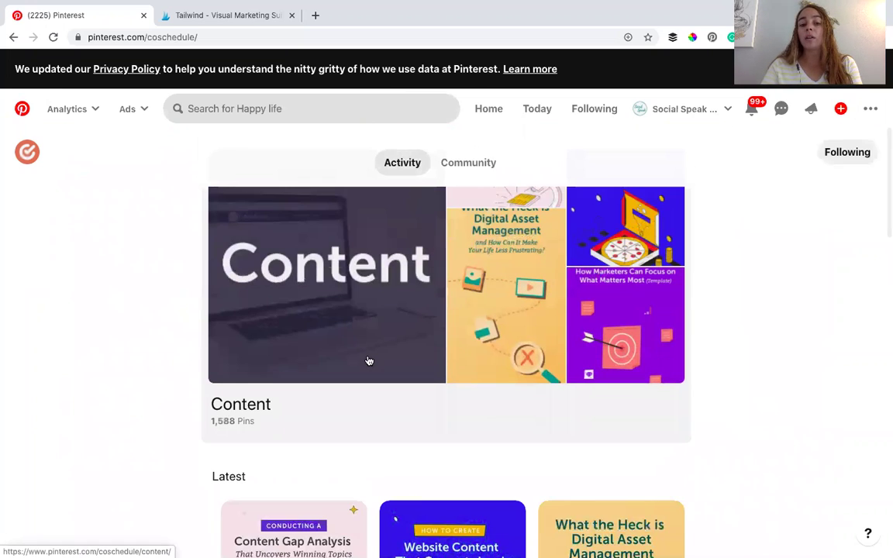
pyautogui.scroll(-3, 319, 422)
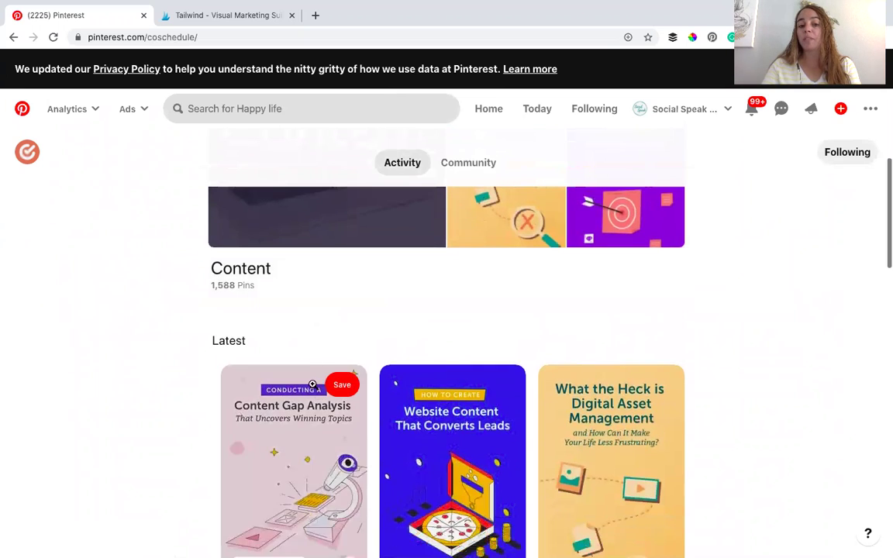
pyautogui.scroll(-2, 304, 357)
pyautogui.scroll(-2, 304, 357)
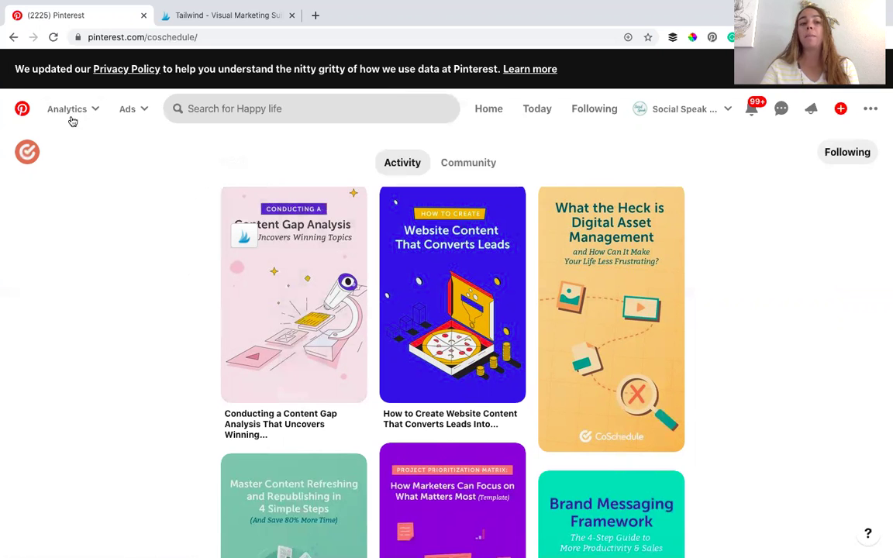
# From the home feed, save the "Why You Need a Social Media Strategy" pin to the Social Media Marketing board, filtering the boards by "soci"
pyautogui.click(22, 109)
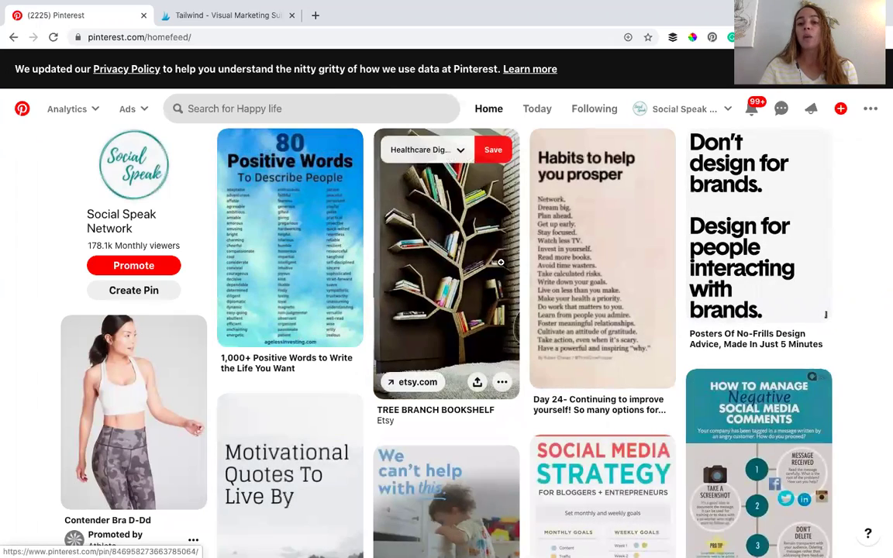
pyautogui.scroll(-4, 583, 264)
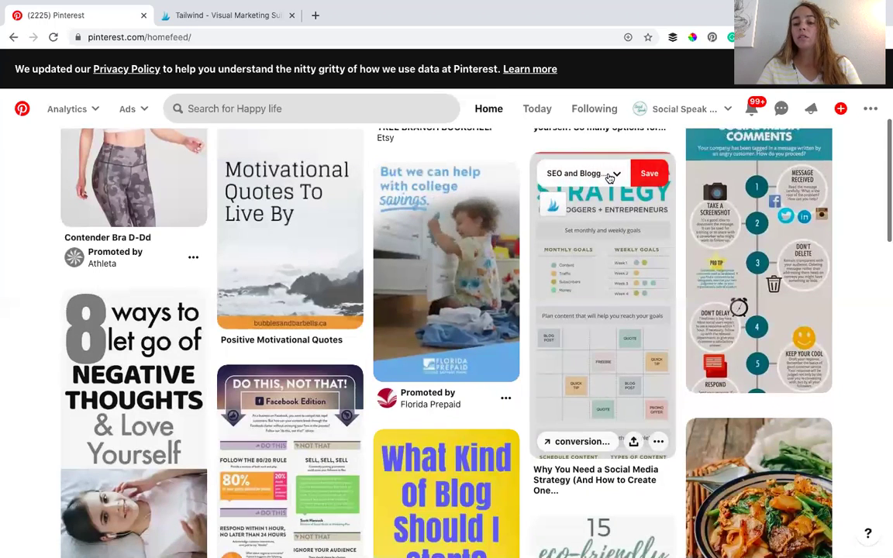
pyautogui.click(610, 176)
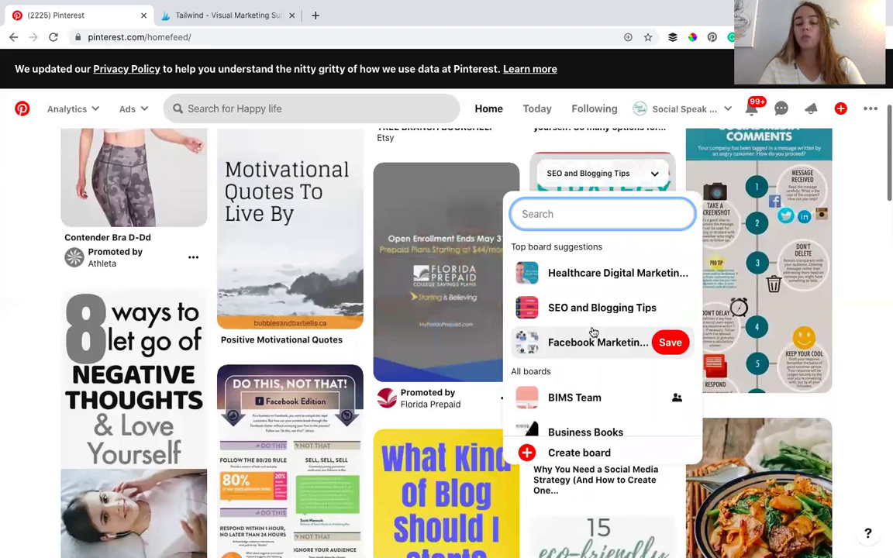
pyautogui.scroll(-1, 593, 332)
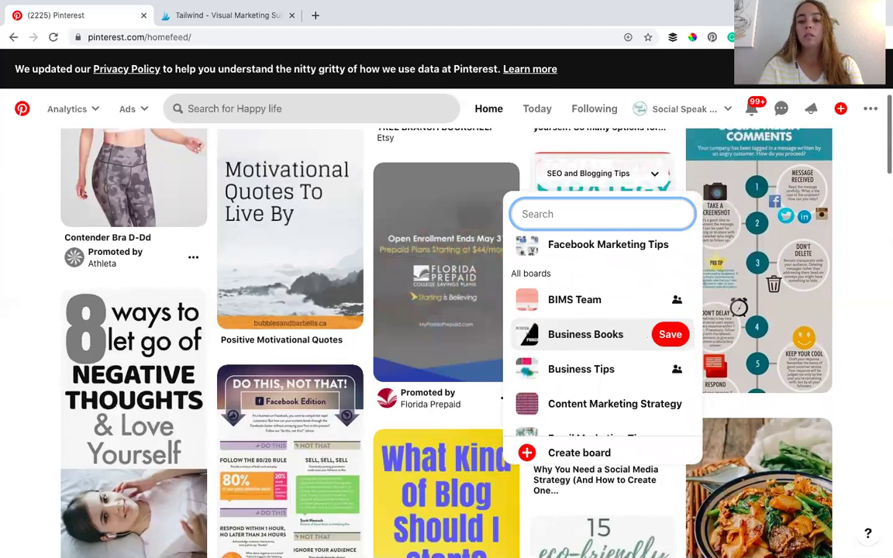
pyautogui.write('soci')
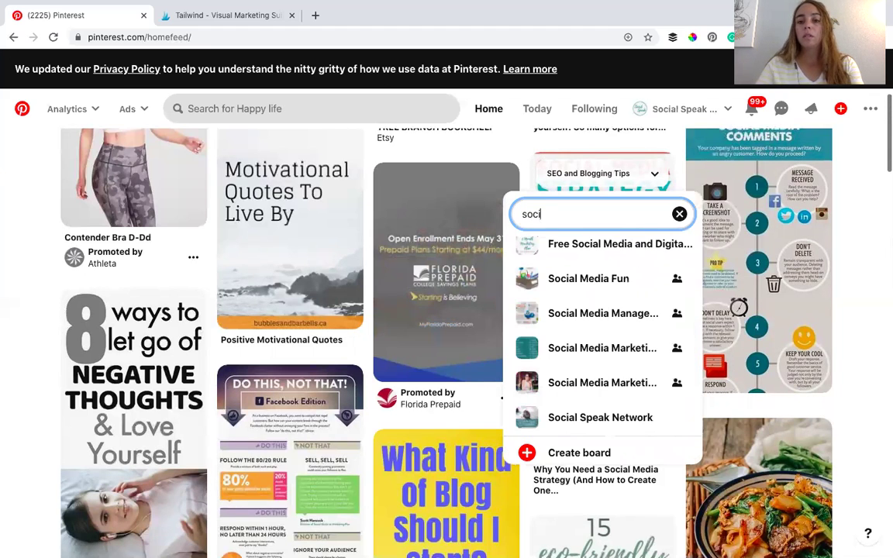
pyautogui.click(626, 348)
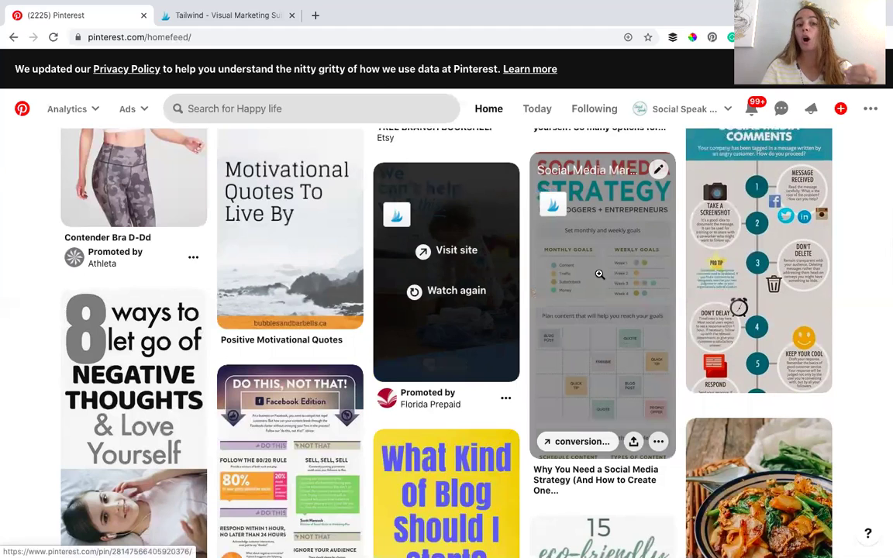
# Browse the home feed and examine the topics, designs and promoted labels of the suggested pins
pyautogui.scroll(-2, 599, 274)
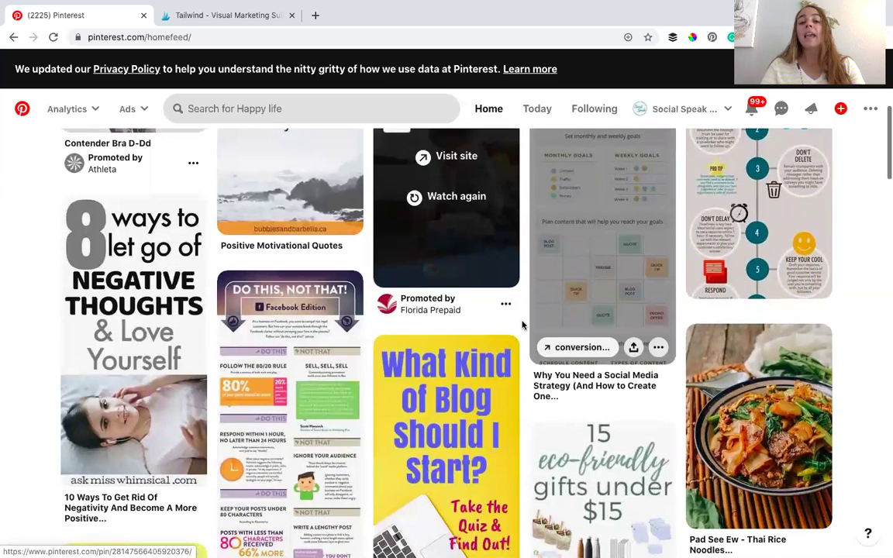
pyautogui.scroll(-2, 517, 330)
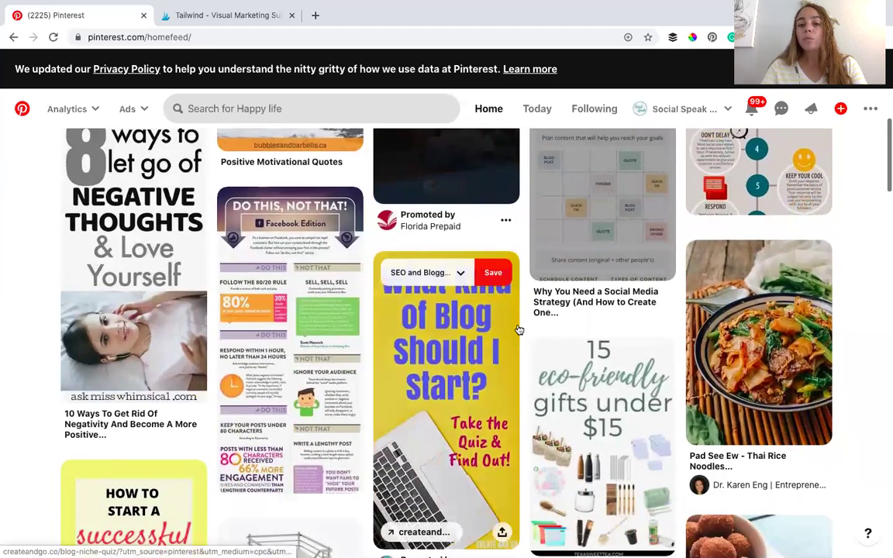
pyautogui.scroll(-4, 518, 329)
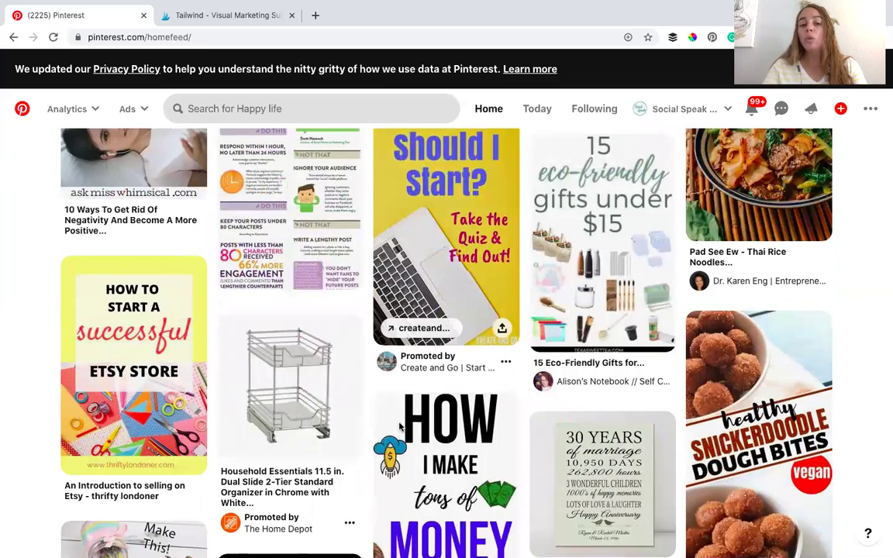
pyautogui.scroll(-4, 399, 429)
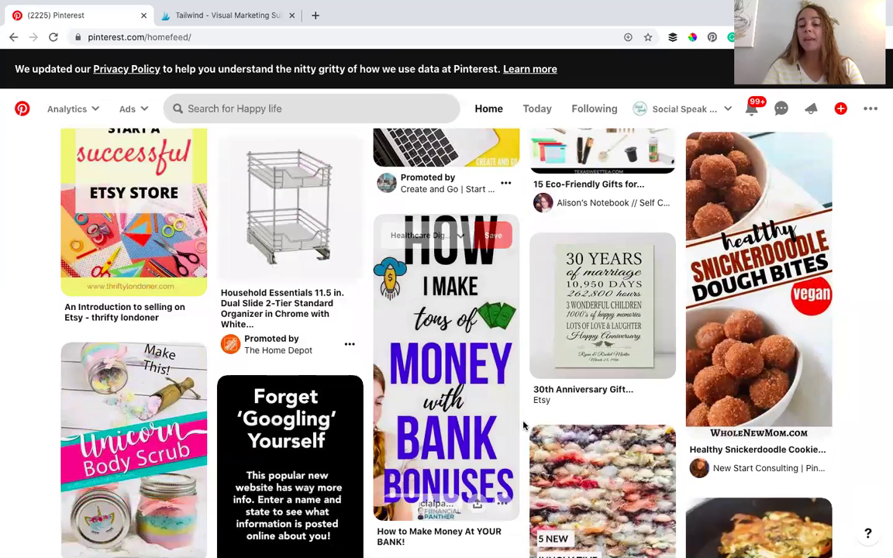
pyautogui.scroll(-2, 524, 425)
pyautogui.scroll(-1, 524, 426)
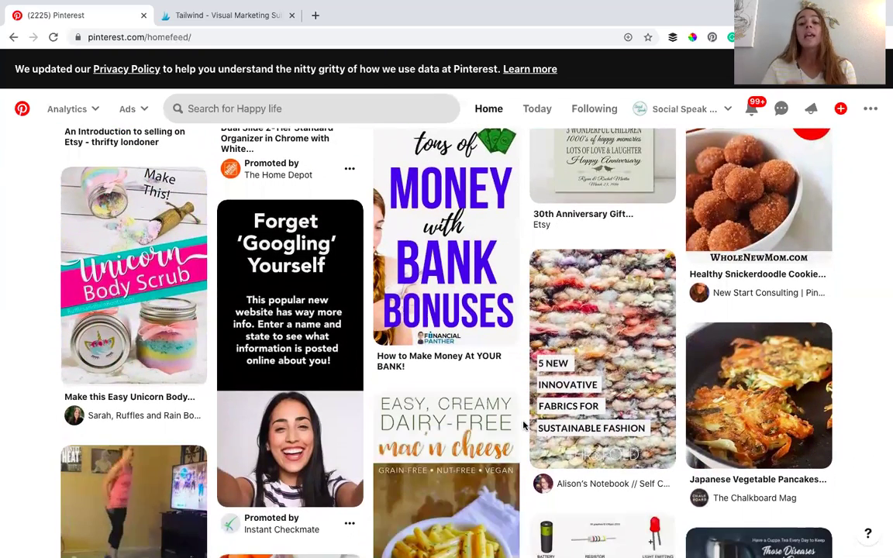
pyautogui.moveTo(532, 395)
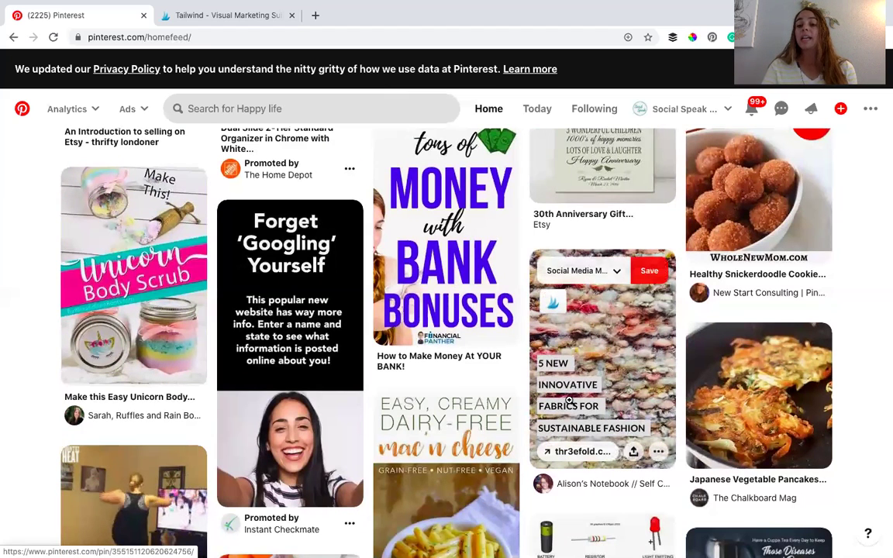
pyautogui.scroll(-2, 546, 397)
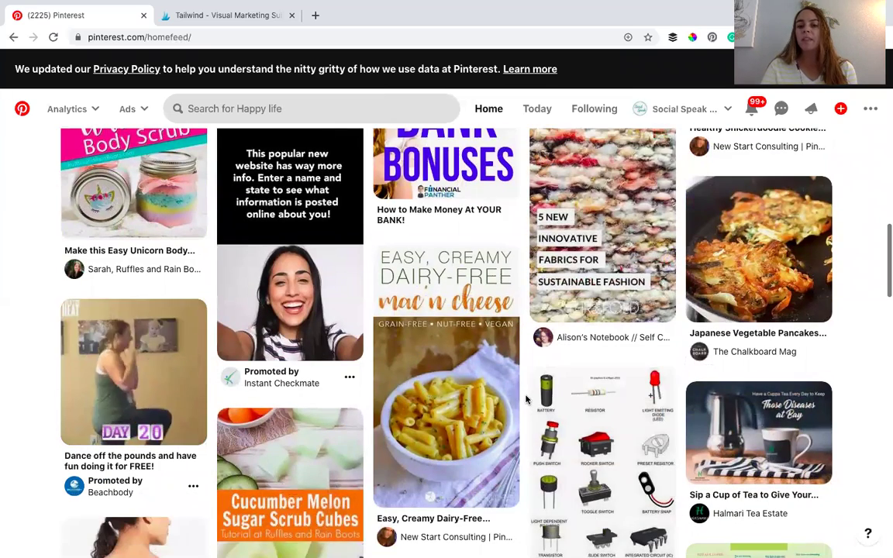
pyautogui.scroll(-1, 526, 399)
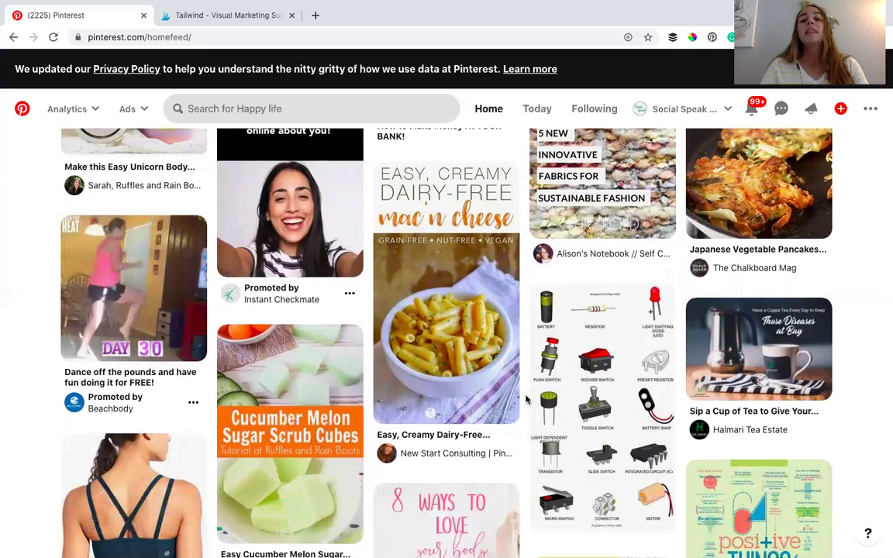
pyautogui.scroll(-5, 525, 399)
pyautogui.scroll(10, 525, 399)
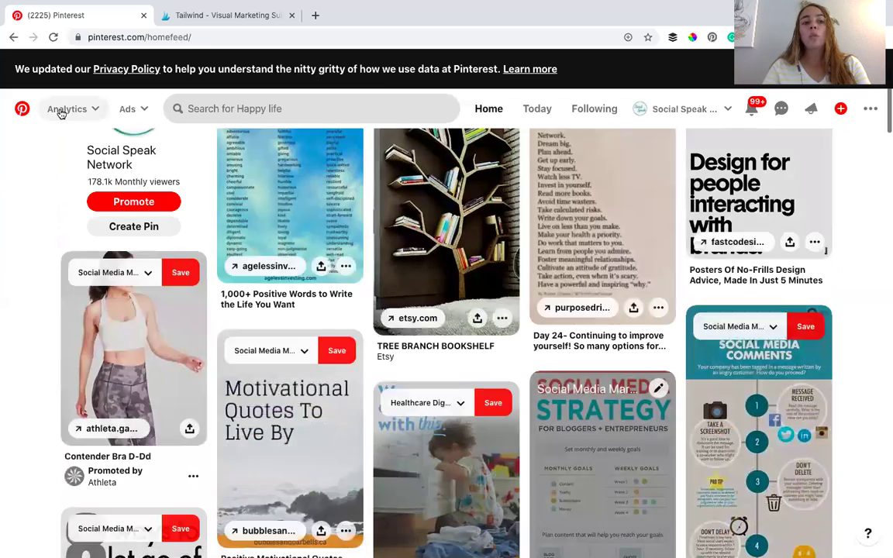
# Open the analytics overview and examine the impressions, audience and engagement metrics, their definitions and the impressions chart's peaks
pyautogui.click(62, 111)
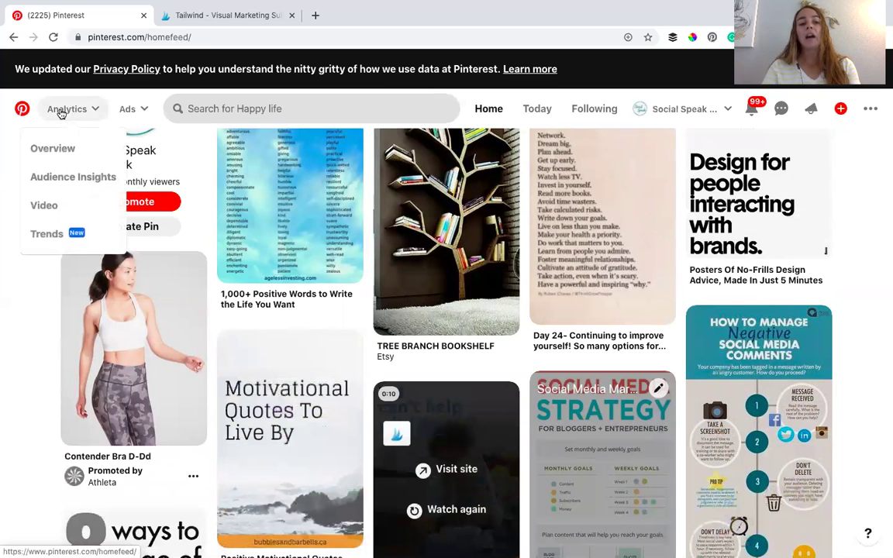
pyautogui.click(64, 151)
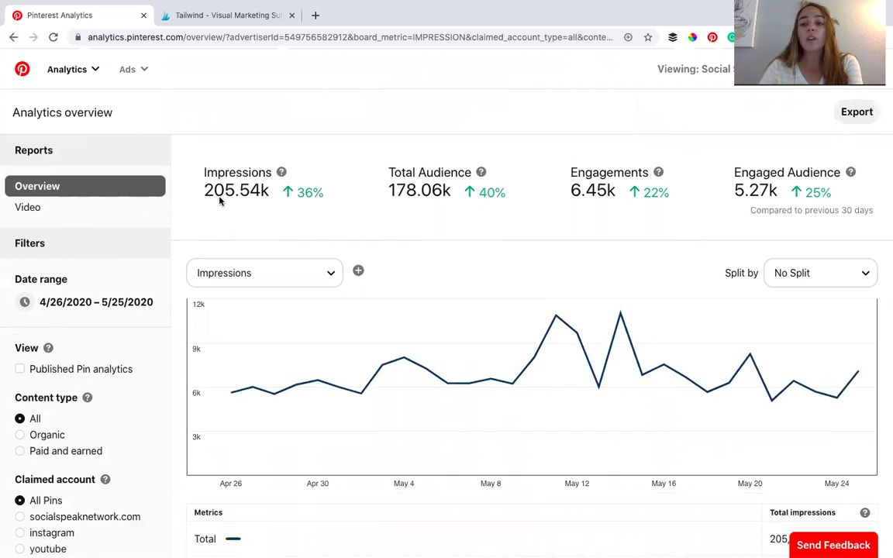
pyautogui.scroll(-3, 385, 242)
pyautogui.scroll(3, 385, 241)
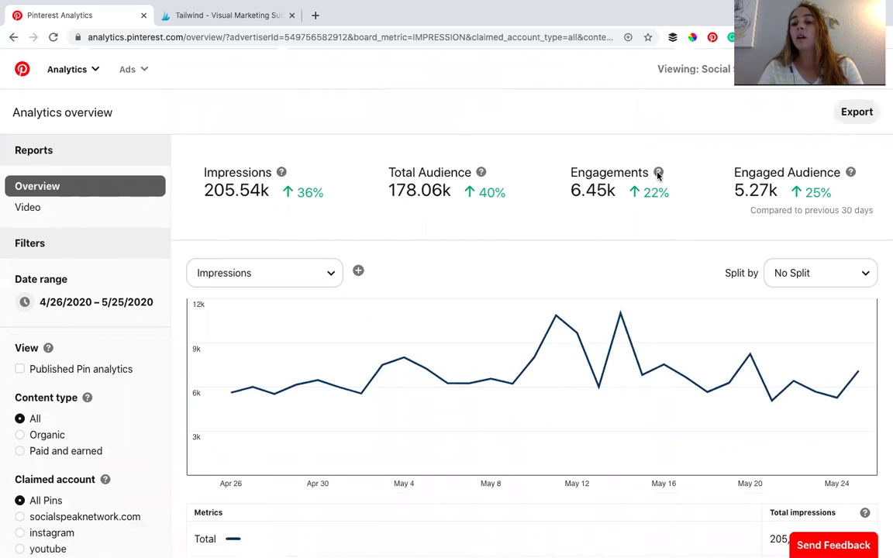
pyautogui.moveTo(657, 174)
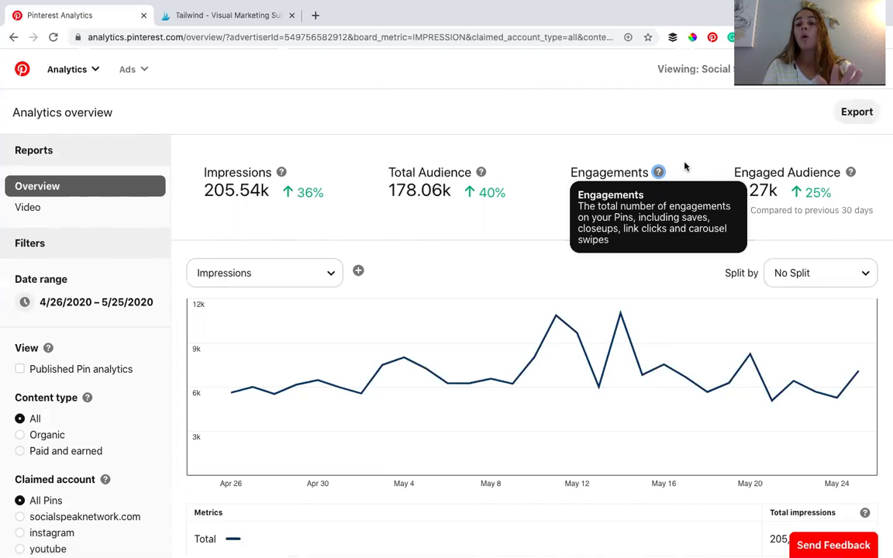
pyautogui.moveTo(852, 176)
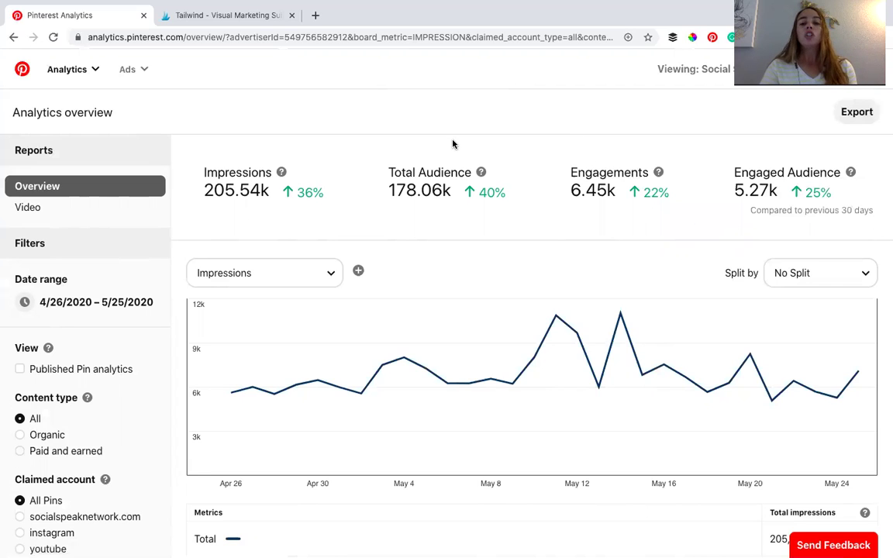
pyautogui.moveTo(554, 318)
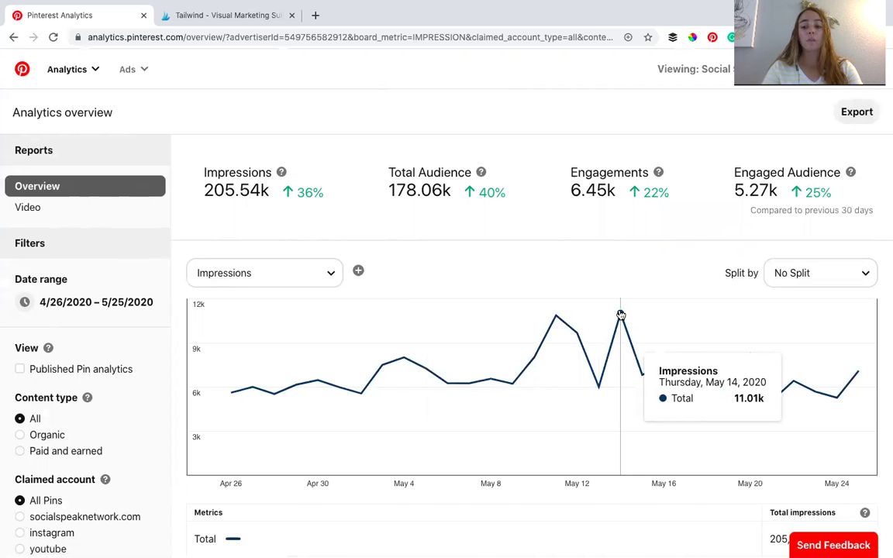
# Review the top boards and top pins by impressions in the analytics overview
pyautogui.scroll(-2, 621, 314)
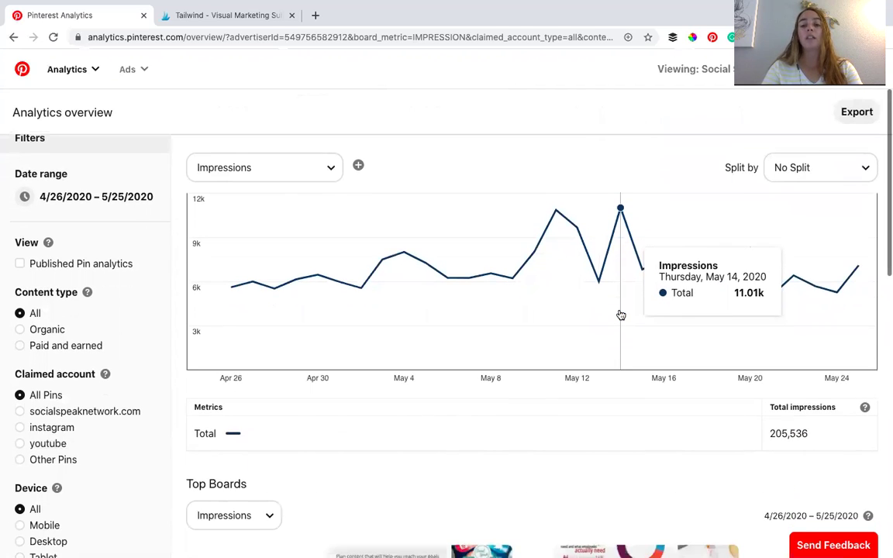
pyautogui.scroll(-3, 621, 314)
pyautogui.scroll(-2, 621, 315)
pyautogui.scroll(-1, 514, 295)
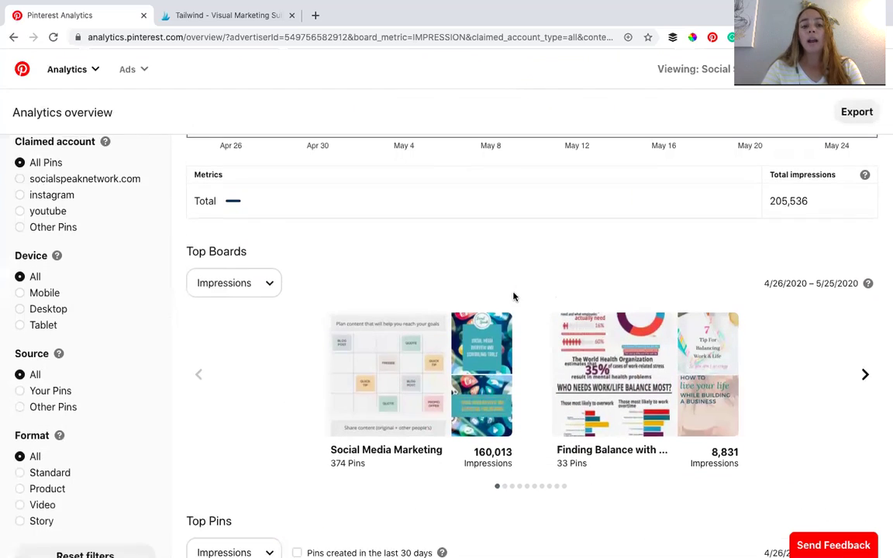
pyautogui.scroll(-1, 472, 212)
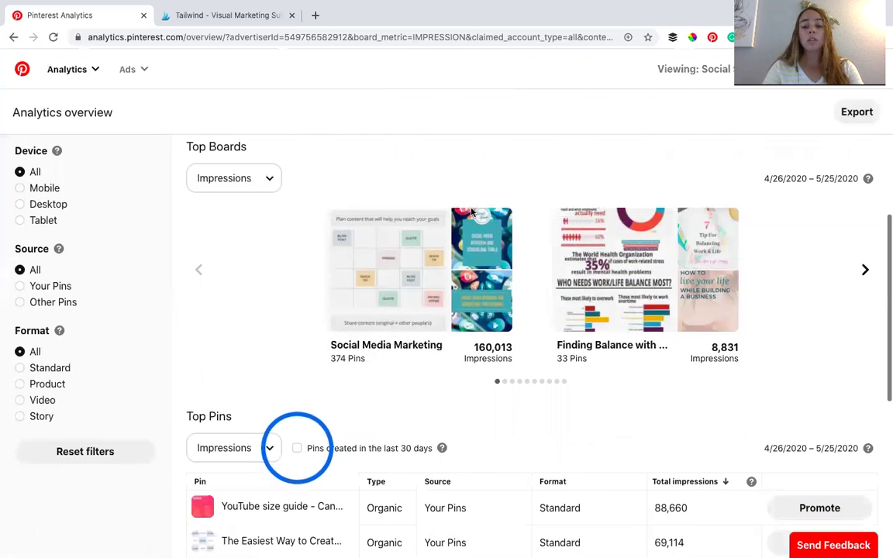
pyautogui.scroll(-3, 488, 417)
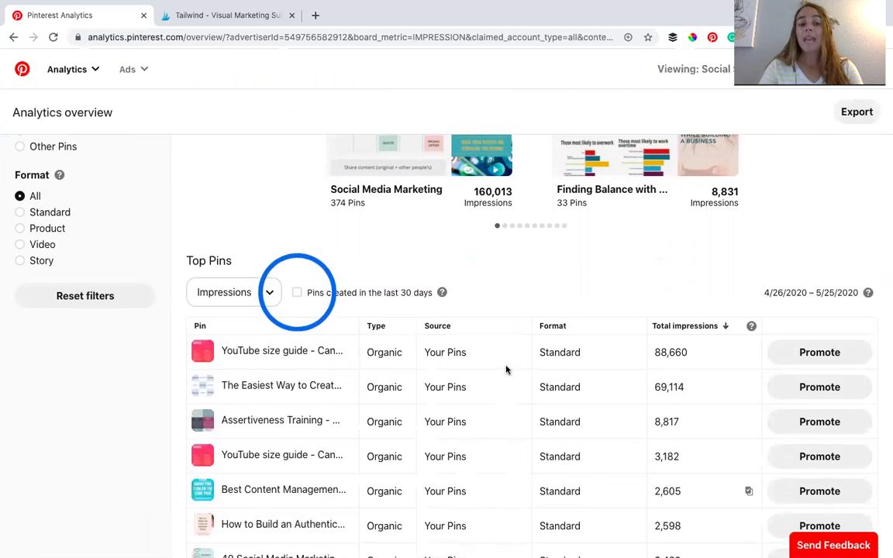
# Examine the top pins ranked by impressions and preview the highest-ranked pins for their creation dates
pyautogui.scroll(-1, 365, 377)
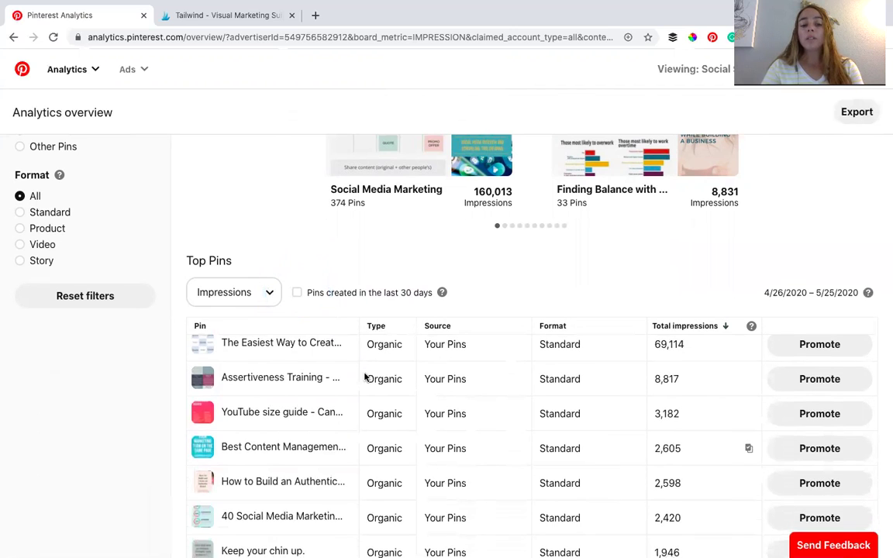
pyautogui.scroll(1, 365, 377)
pyautogui.moveTo(316, 362)
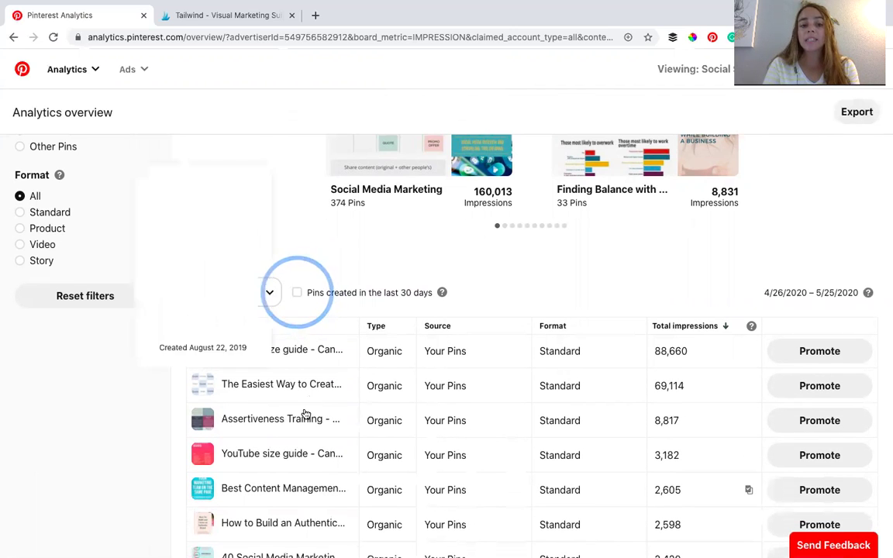
pyautogui.moveTo(298, 387)
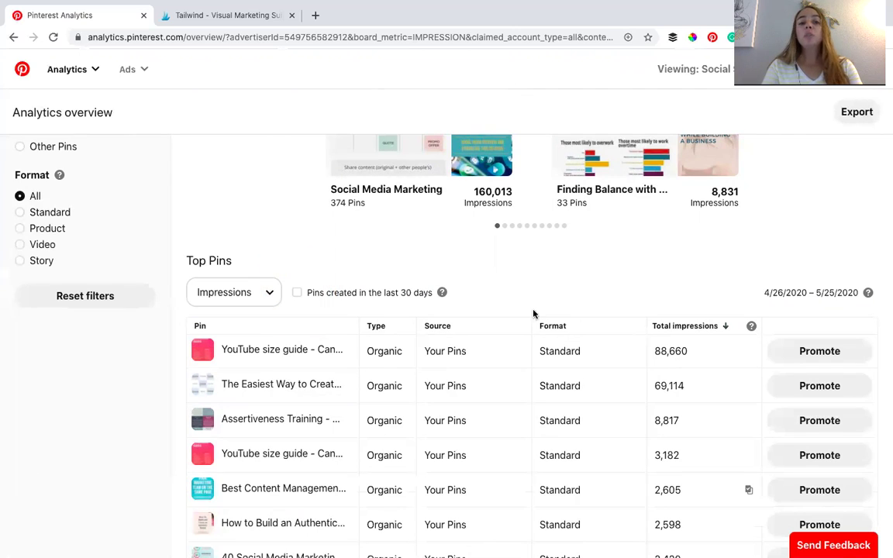
# Check which ranking metrics are available for the top pins without changing the selection, and return to the overview's summary figures and chart
pyautogui.scroll(2, 475, 287)
pyautogui.click(236, 369)
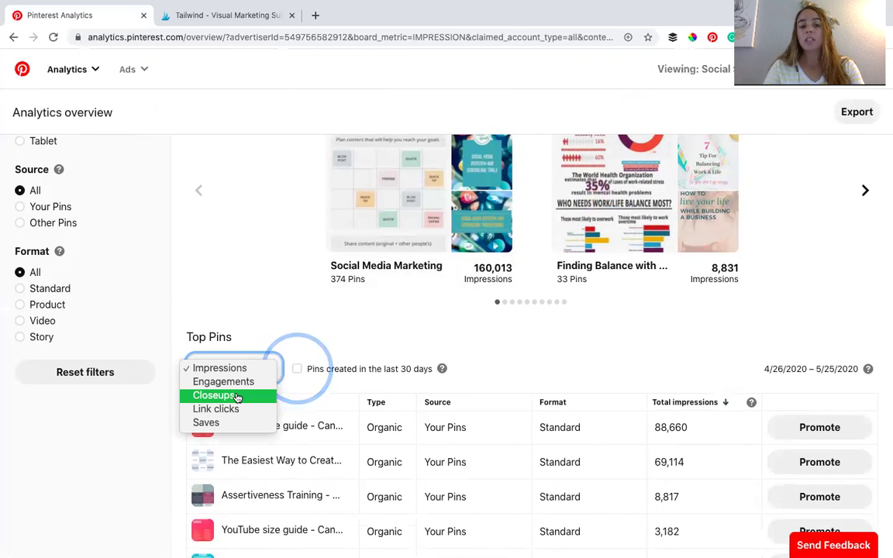
pyautogui.click(412, 334)
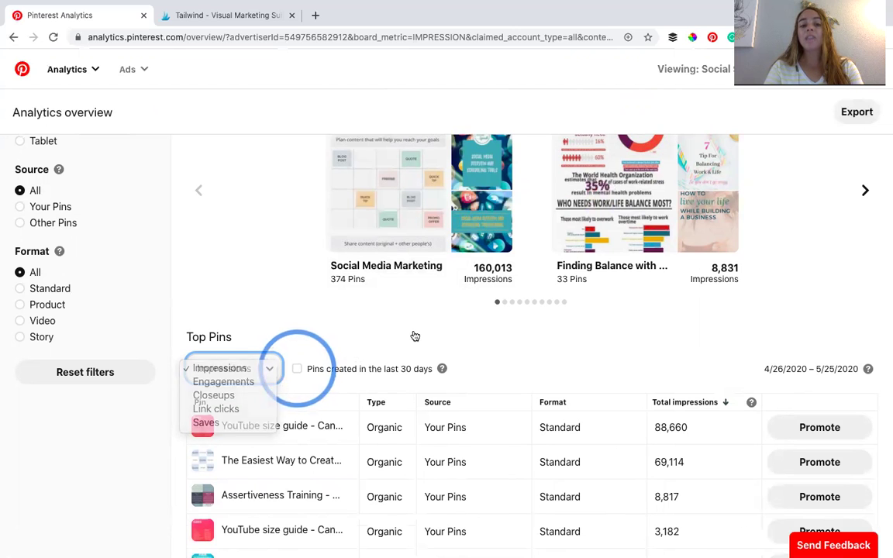
pyautogui.scroll(6, 414, 336)
pyautogui.scroll(1, 415, 336)
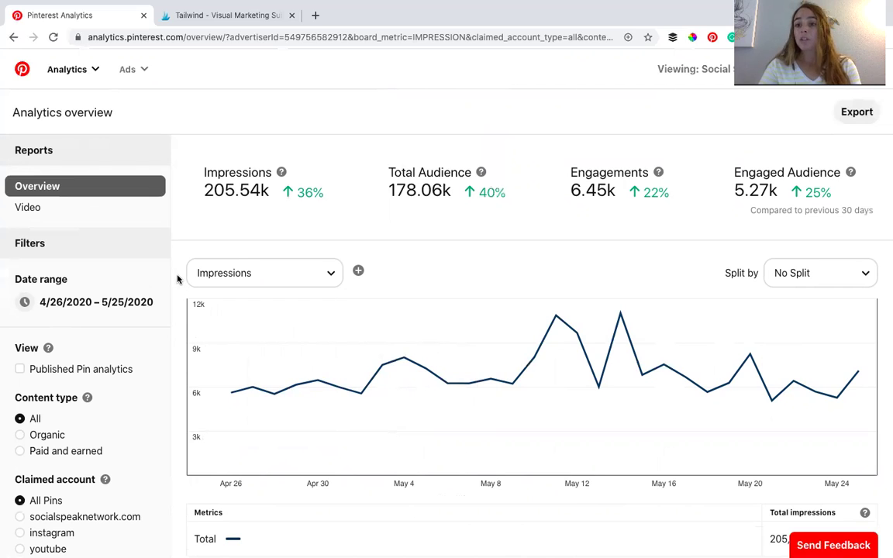
# Switch to the Tailwind dashboard and open the publisher's drafts
pyautogui.click(231, 17)
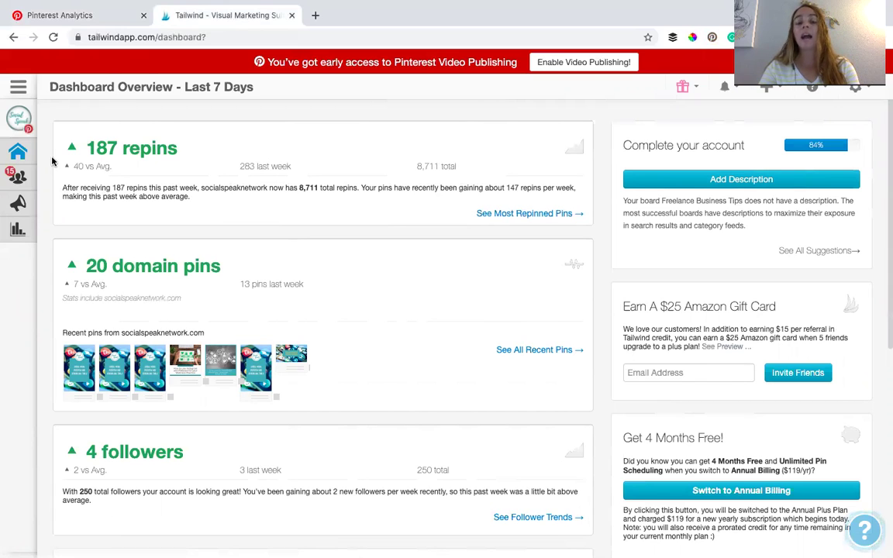
pyautogui.moveTo(25, 186)
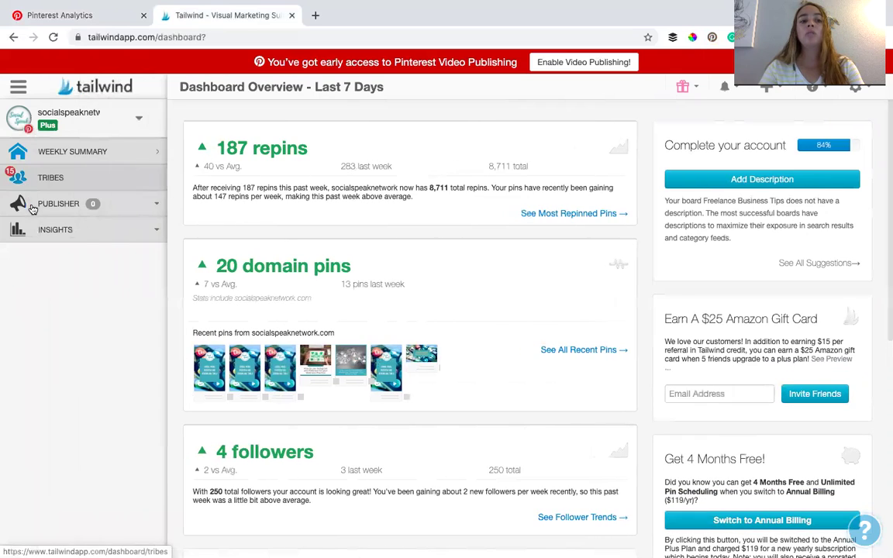
pyautogui.click(41, 204)
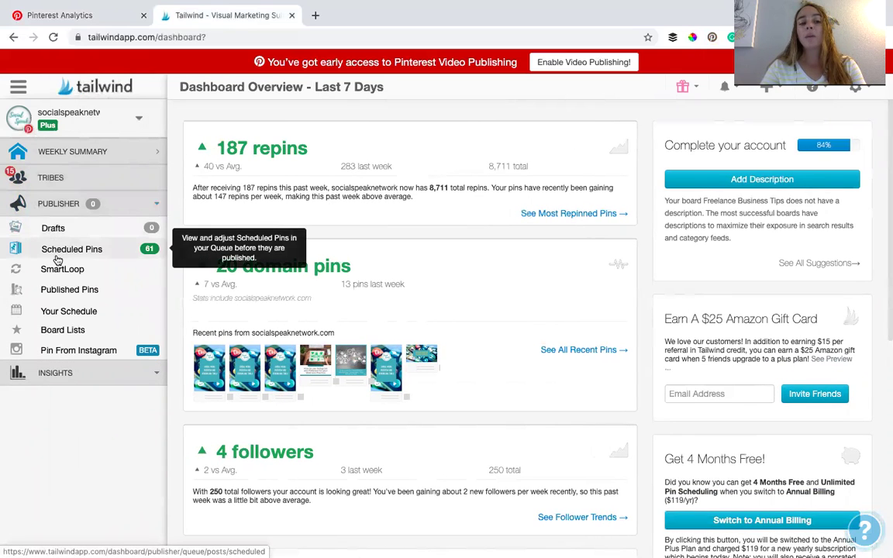
pyautogui.click(96, 234)
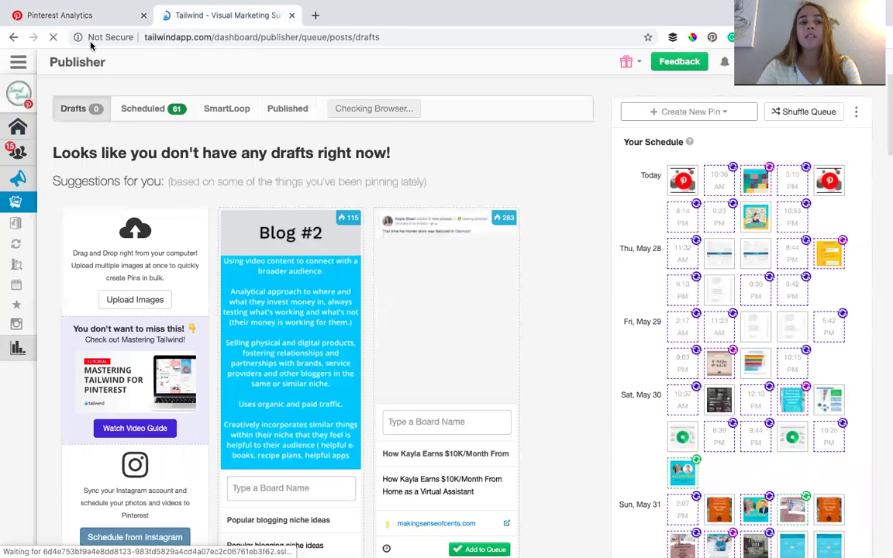
# Switch to Pinterest to view the home feed, and return to the Tailwind drafts
pyautogui.click(91, 17)
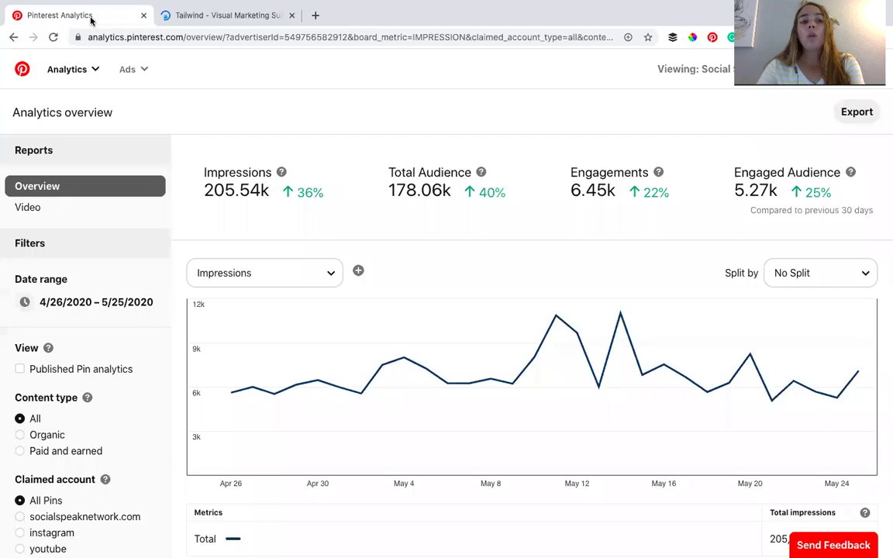
pyautogui.click(23, 70)
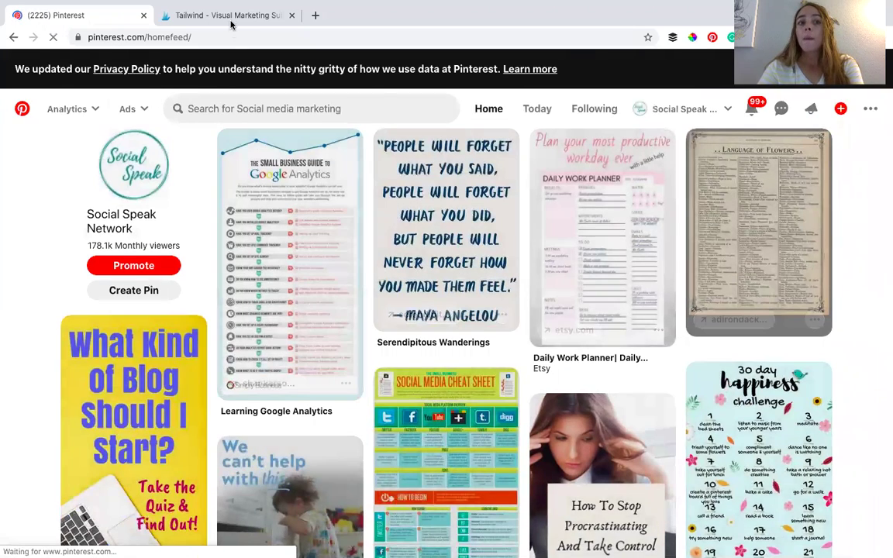
pyautogui.click(229, 17)
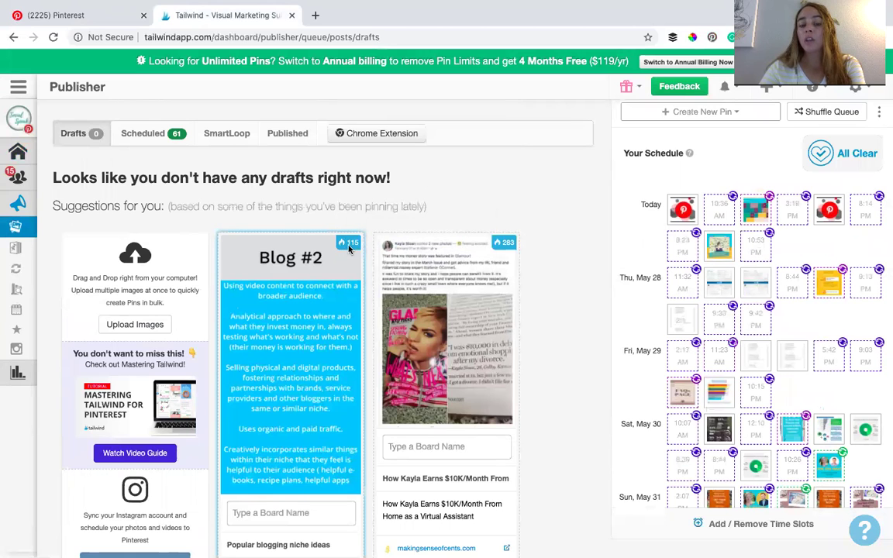
# Browse the suggested pins under the drafts through to the end and load more suggestions
pyautogui.scroll(-3, 365, 264)
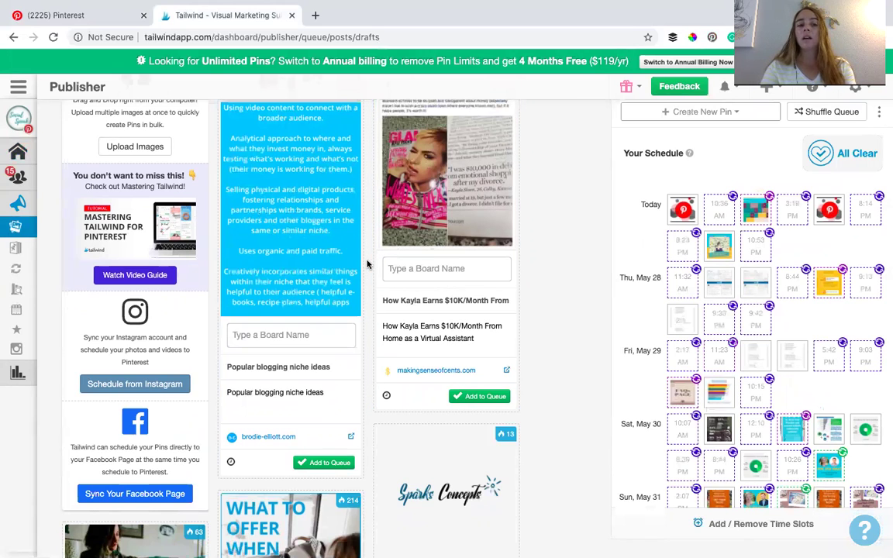
pyautogui.scroll(-2, 367, 264)
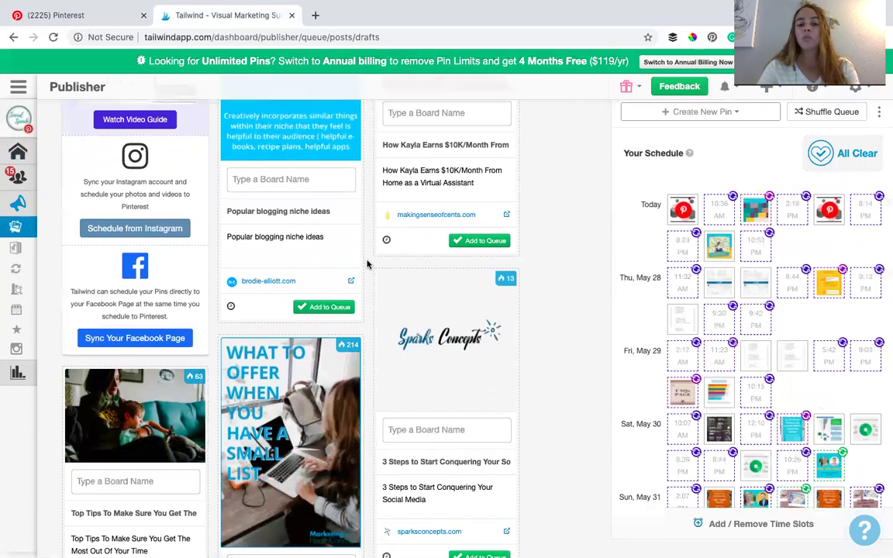
pyautogui.scroll(-3, 366, 262)
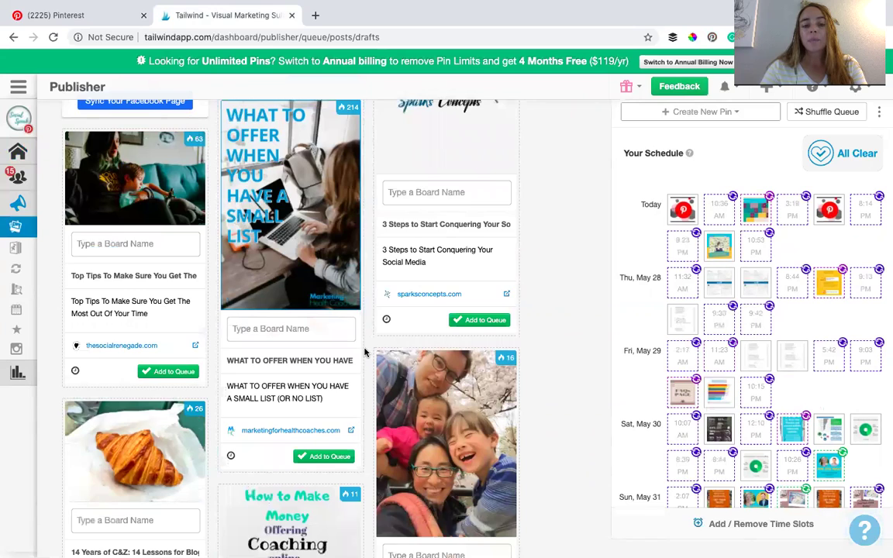
pyautogui.scroll(-2, 363, 352)
pyautogui.scroll(-2, 365, 360)
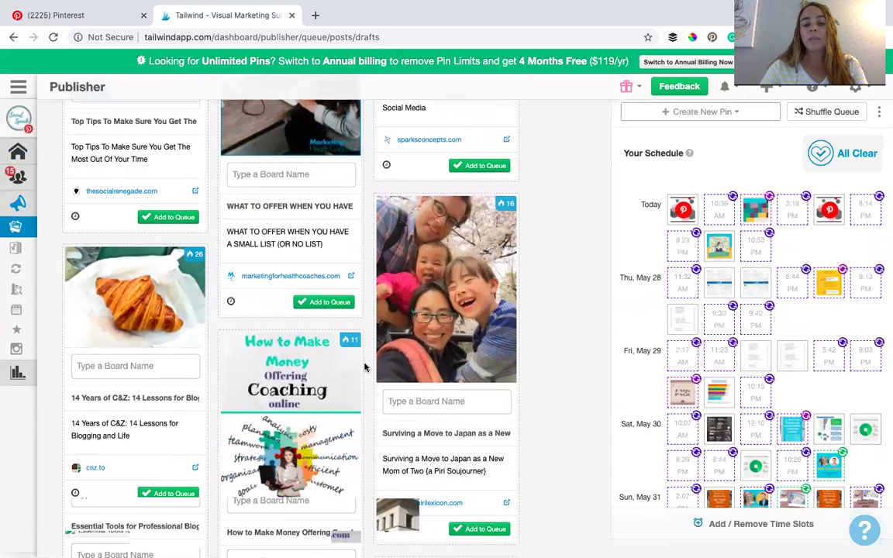
pyautogui.scroll(-4, 365, 367)
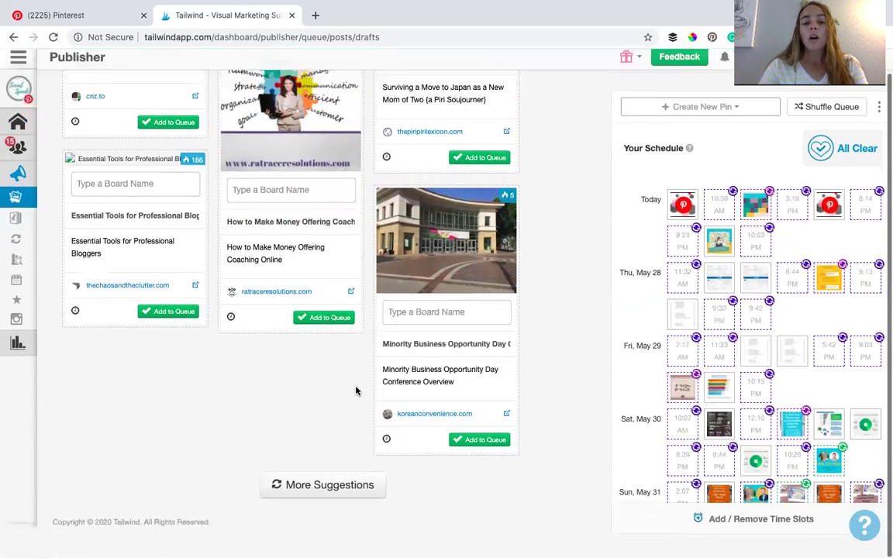
pyautogui.click(344, 488)
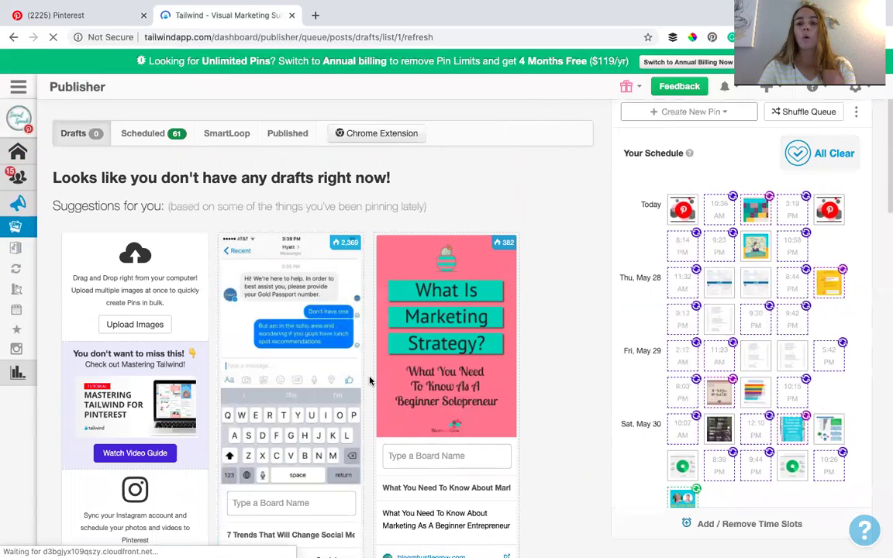
# Look through the new batch of suggested pins and examine the repin count of the coschedule.com Instagram Marketing Strategy pin
pyautogui.scroll(-3, 370, 380)
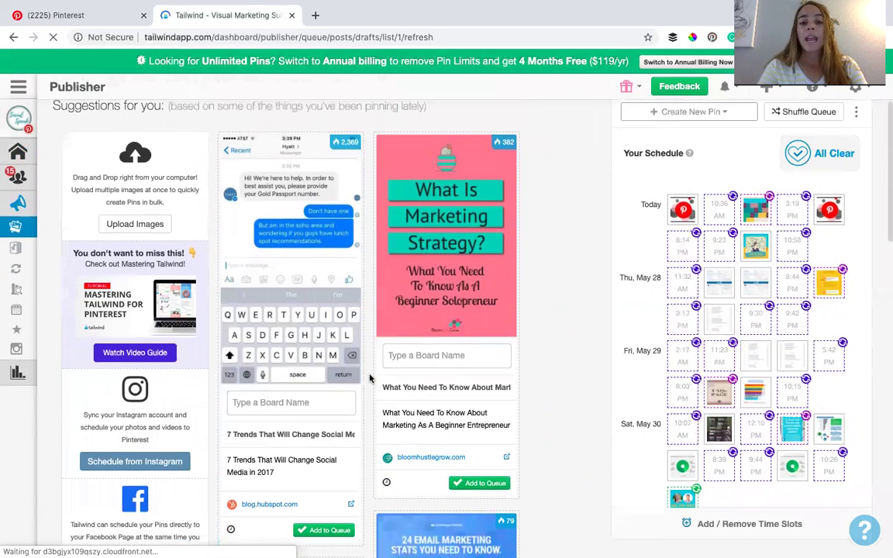
pyautogui.scroll(-2, 370, 379)
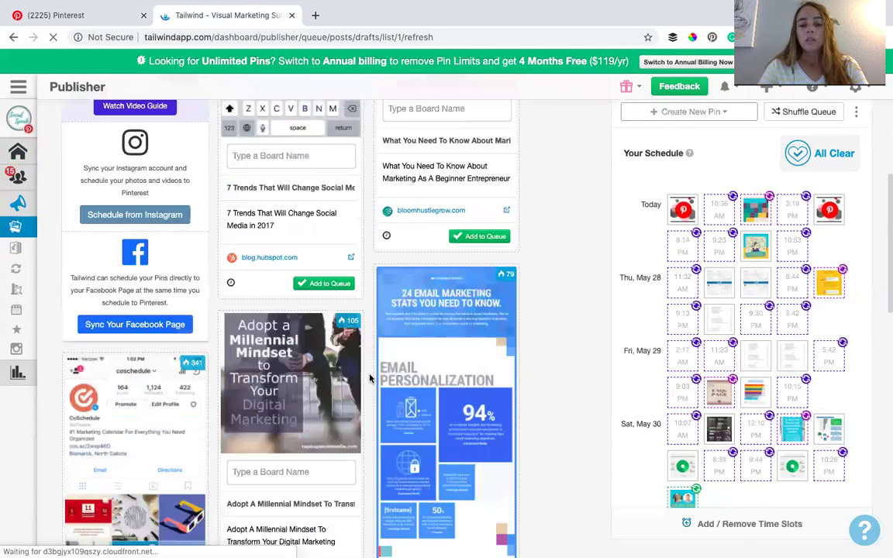
pyautogui.scroll(-1, 370, 378)
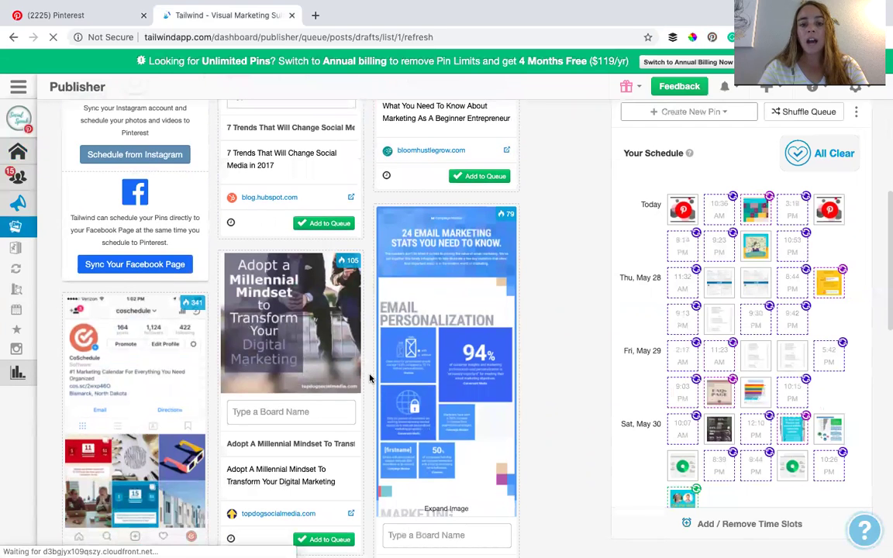
pyautogui.scroll(-2, 369, 378)
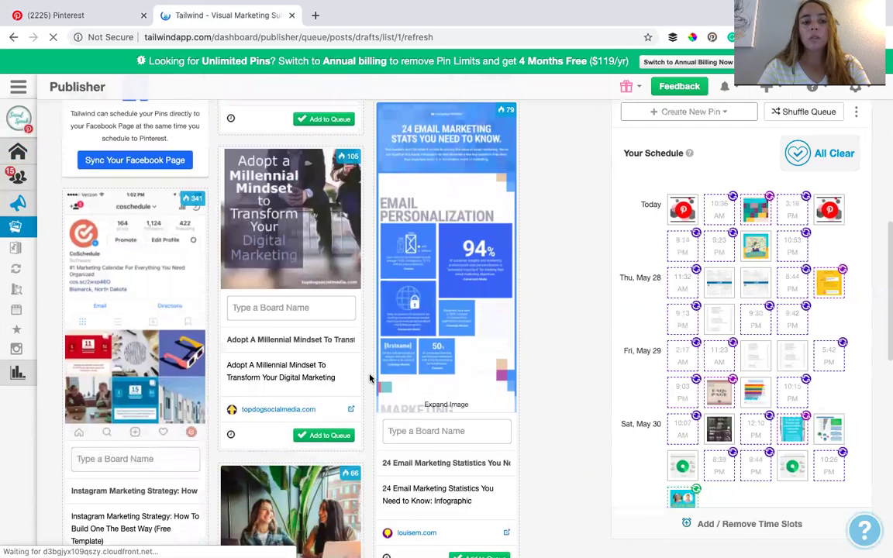
pyautogui.scroll(-1, 369, 378)
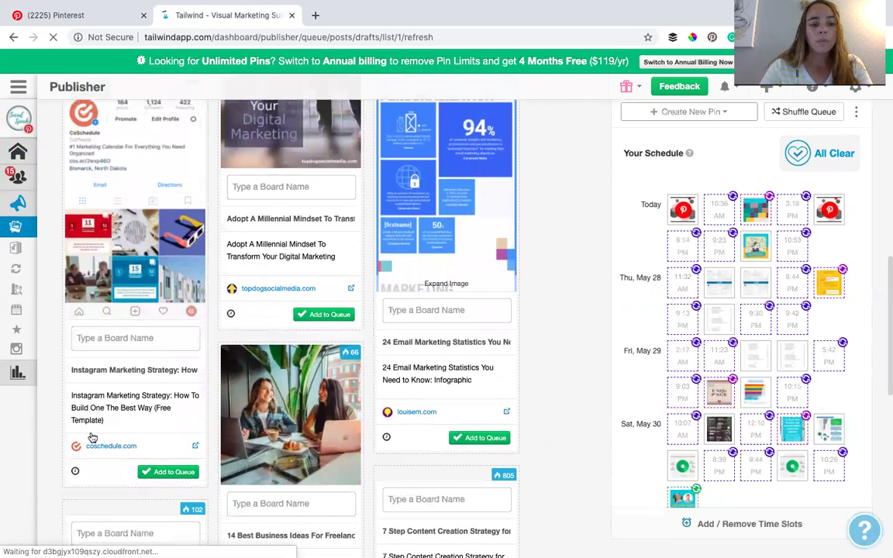
pyautogui.scroll(1, 151, 233)
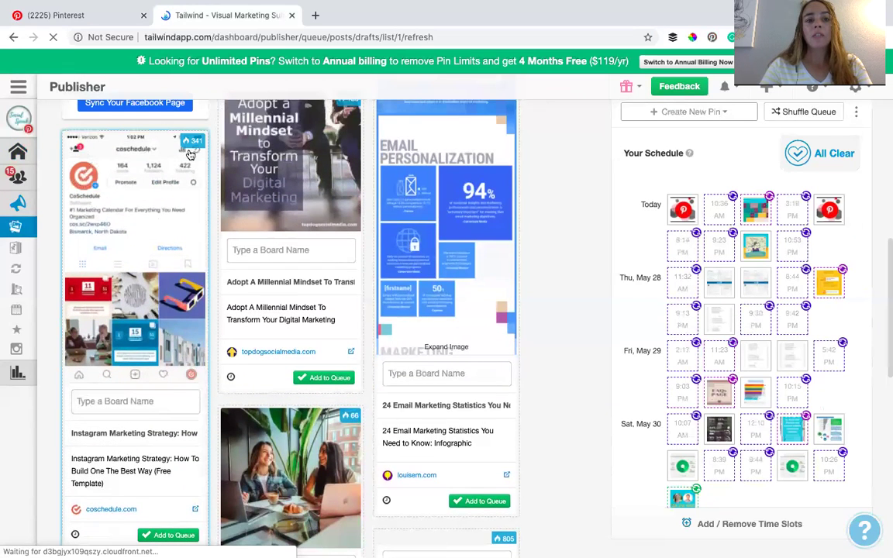
pyautogui.moveTo(194, 146)
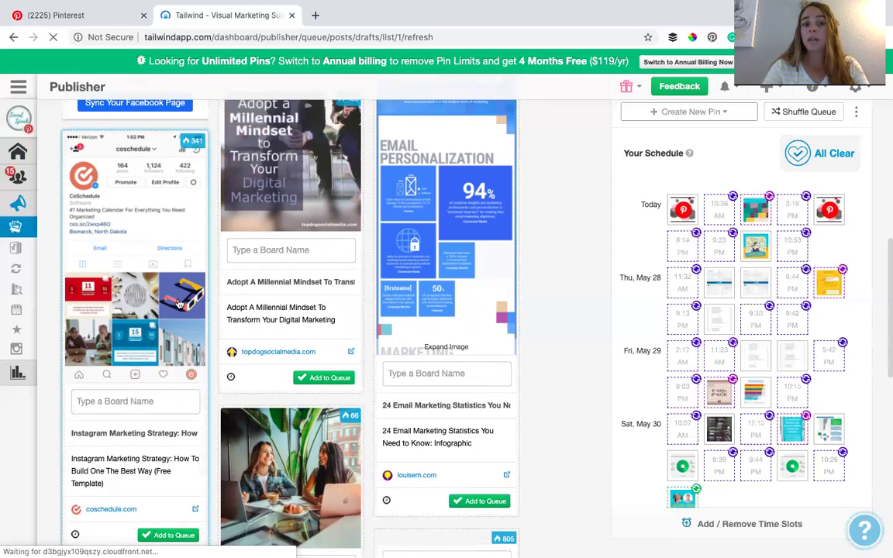
# Assign the coschedule.com Instagram Marketing Strategy pin to the Instagram Marketing Tips and Content Marketing Strategy boards and add it to the queue
pyautogui.click(147, 401)
pyautogui.write('inst')
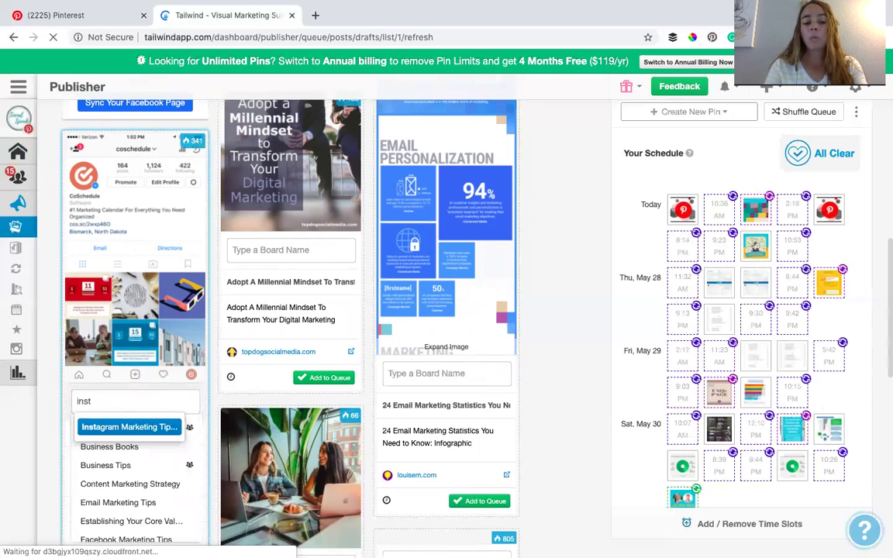
pyautogui.press('Return')
pyautogui.write('n')
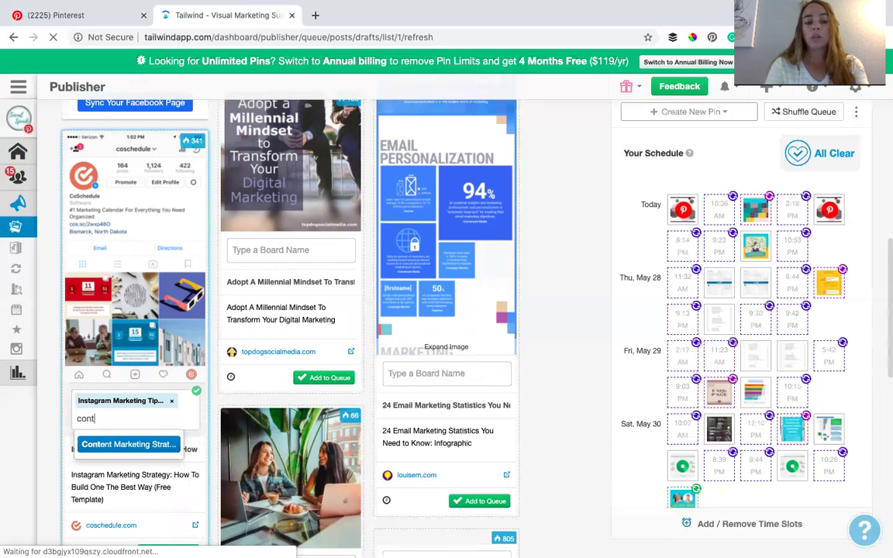
pyautogui.click(132, 442)
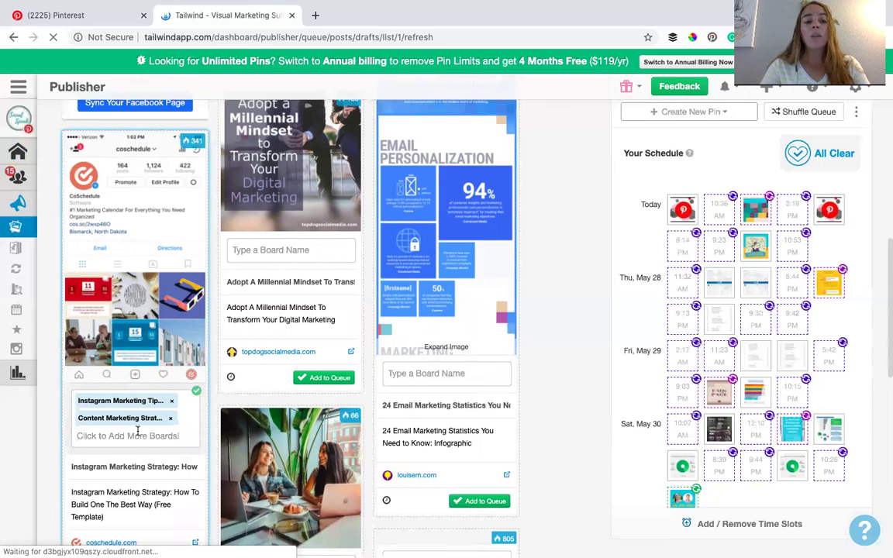
pyautogui.scroll(-3, 137, 430)
pyautogui.click(166, 436)
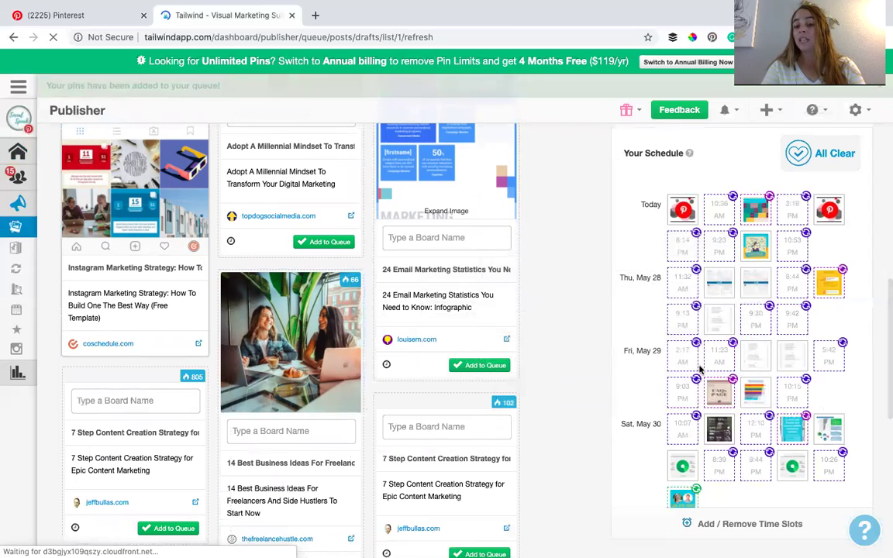
# Review the upcoming days and time slots in the pin schedule through early June
pyautogui.scroll(-2, 702, 367)
pyautogui.scroll(-5, 702, 367)
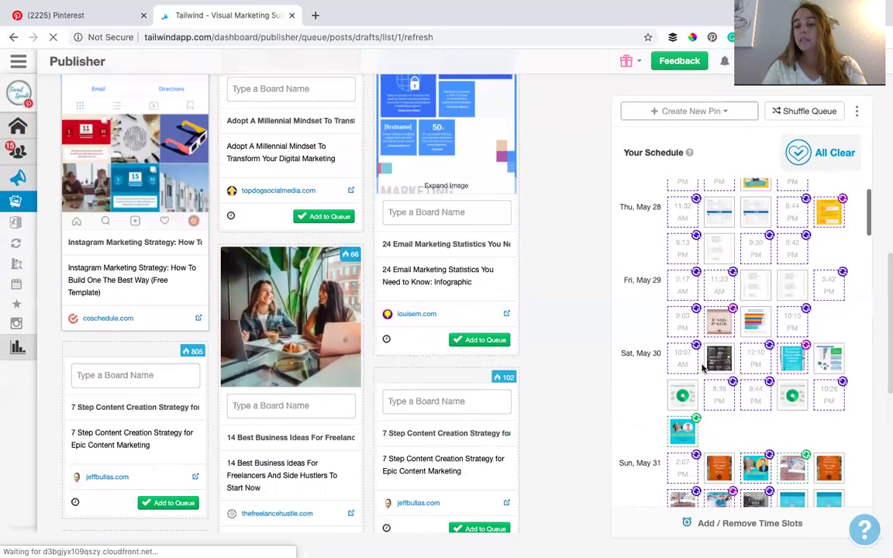
pyautogui.scroll(-3, 702, 367)
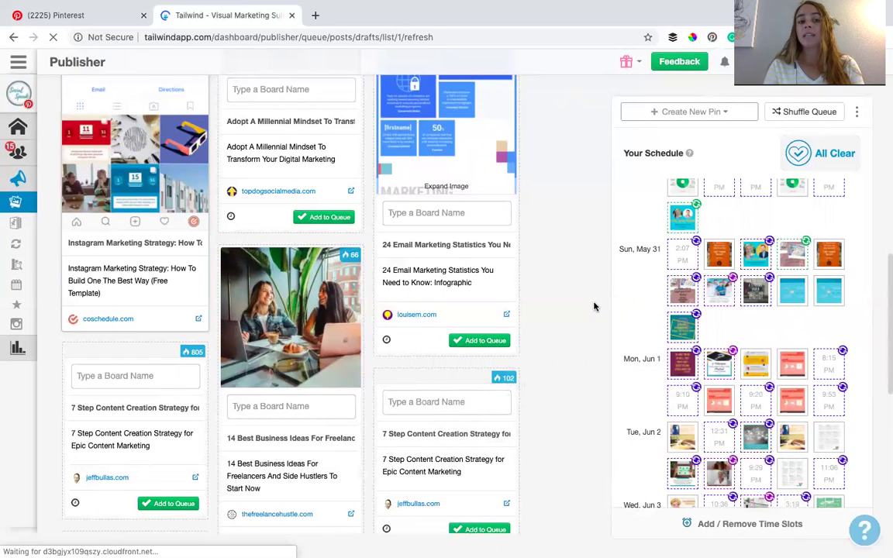
# Assign the jeffbullas.com 7 Step Content Creation Strategy pin to the Content Marketing Strategy board and add it to the queue
pyautogui.scroll(-1, 594, 306)
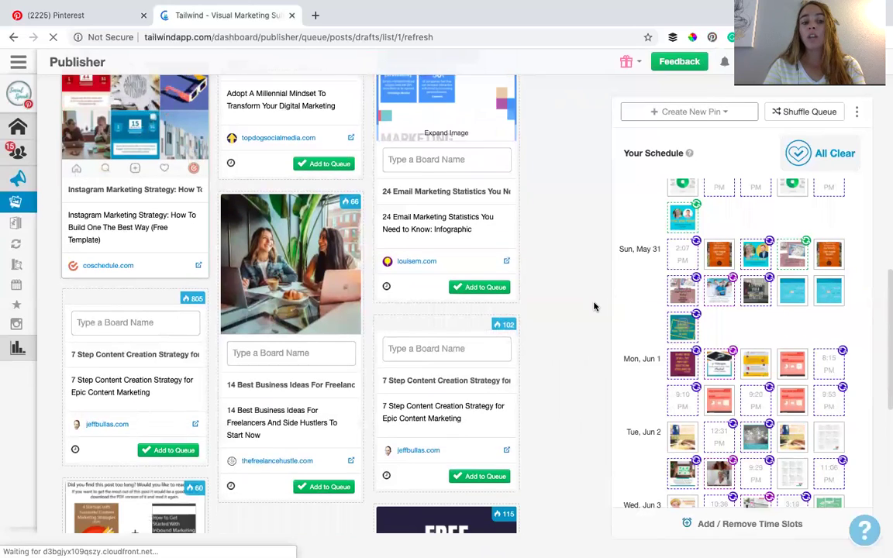
pyautogui.click(178, 322)
pyautogui.write('cont')
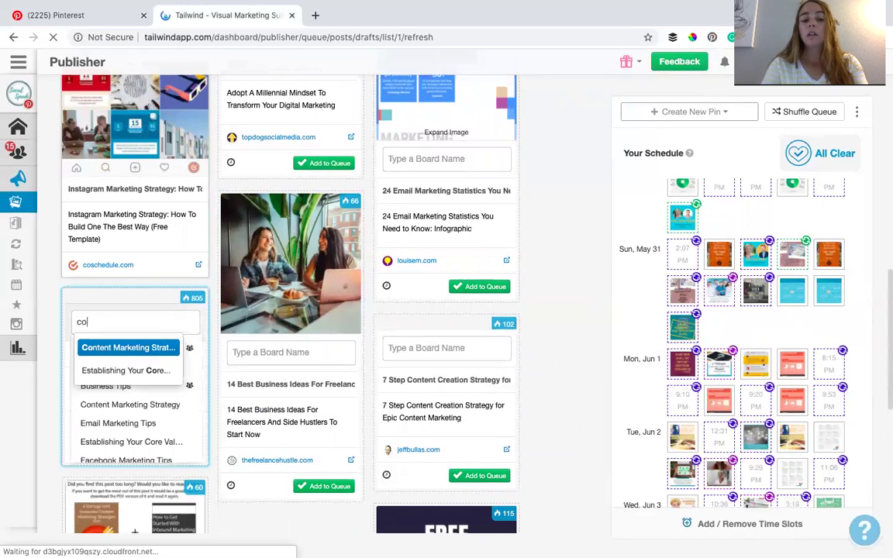
pyautogui.click(150, 345)
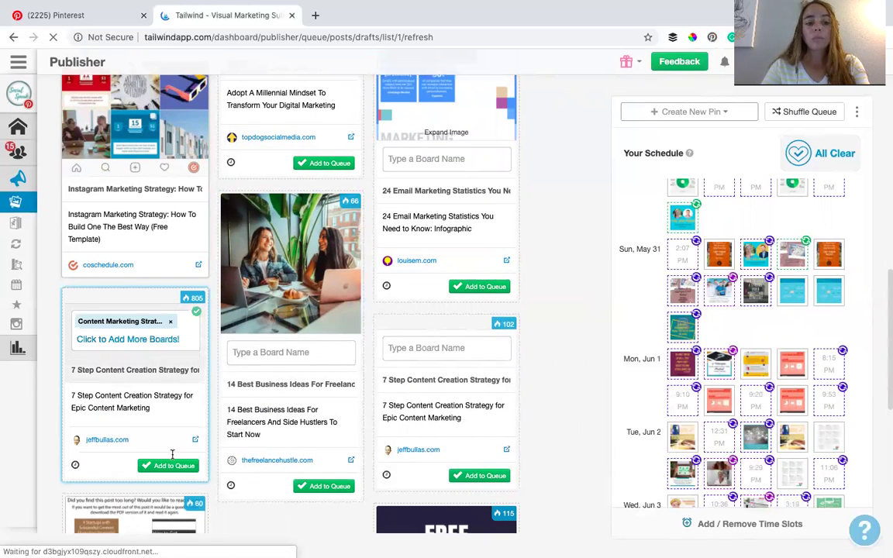
pyautogui.click(170, 466)
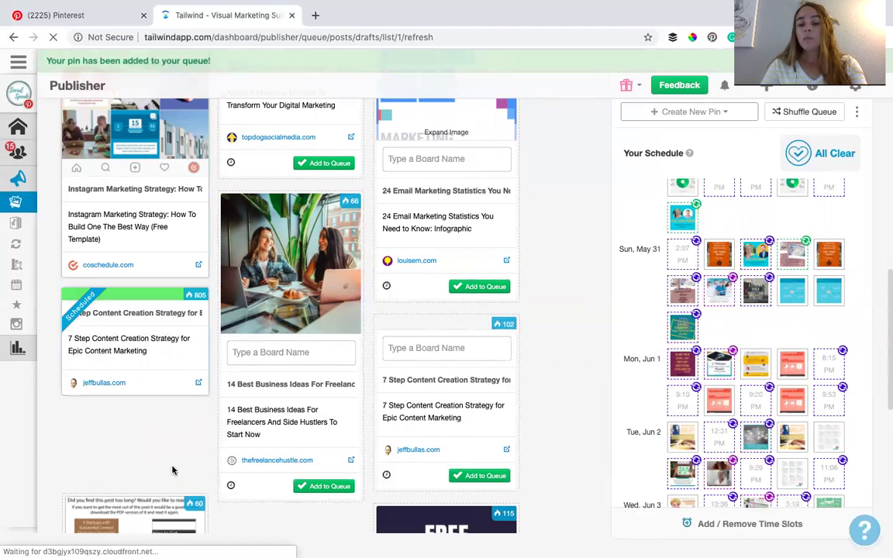
# Browse the remaining suggested pins through to the end of the batch and load more suggestions
pyautogui.scroll(-3, 383, 354)
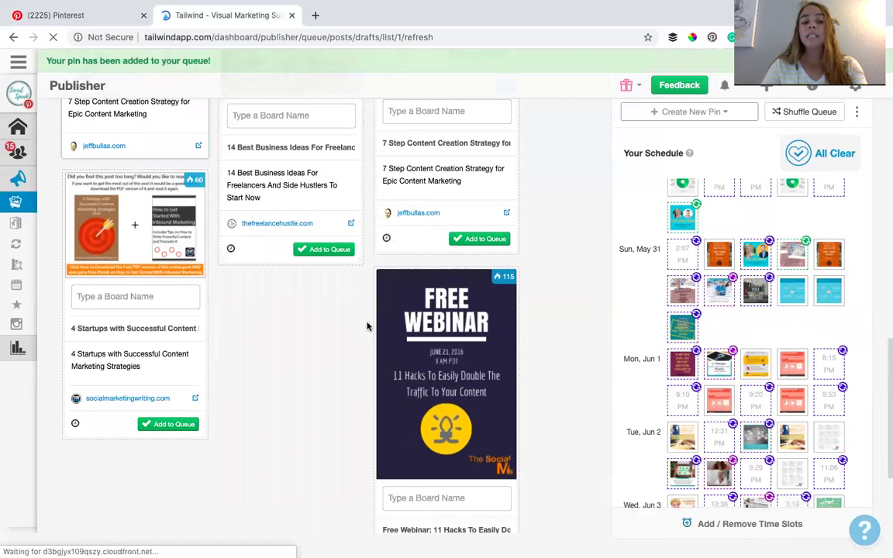
pyautogui.scroll(-3, 367, 326)
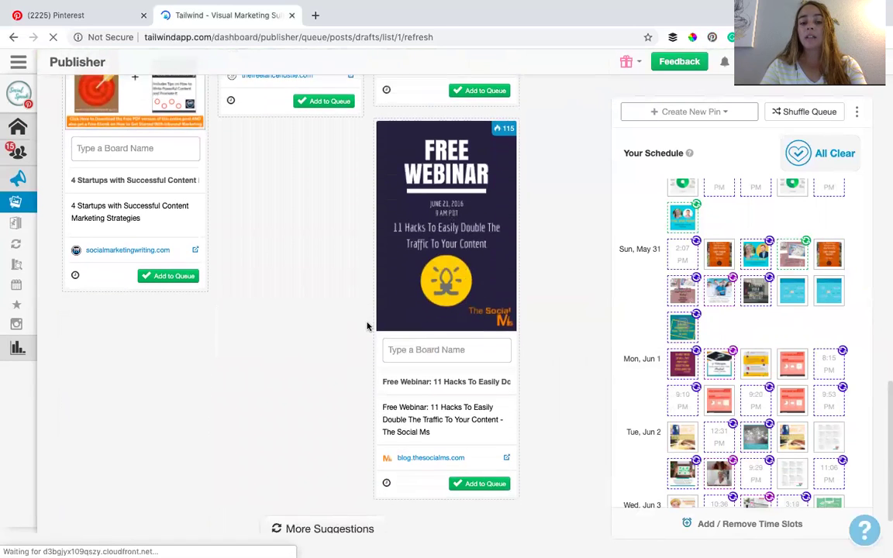
pyautogui.scroll(-1, 368, 326)
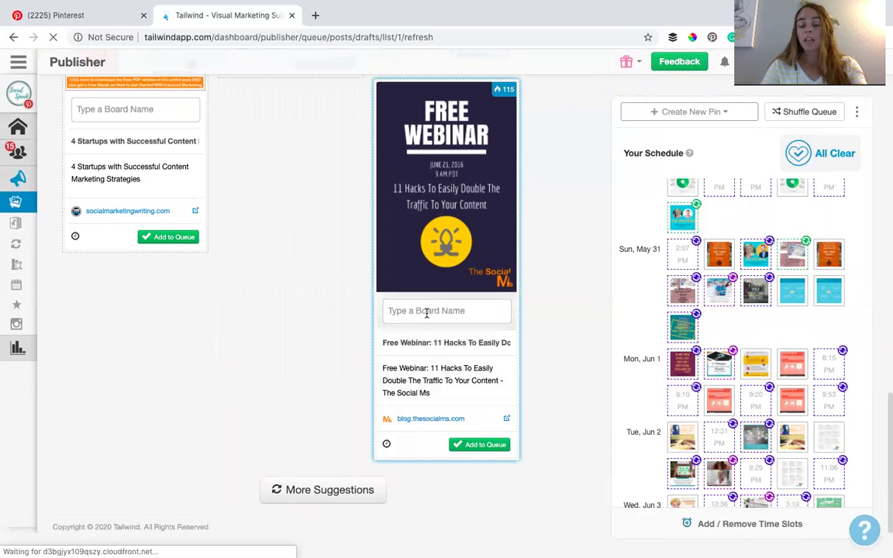
pyautogui.click(354, 487)
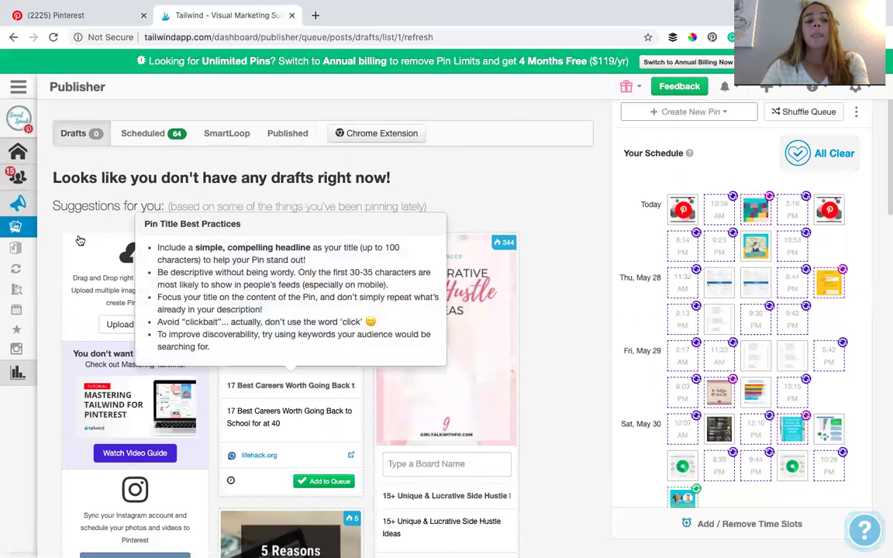
# Open the page for scheduling pins from the account's Instagram posts
pyautogui.scroll(-1, 116, 248)
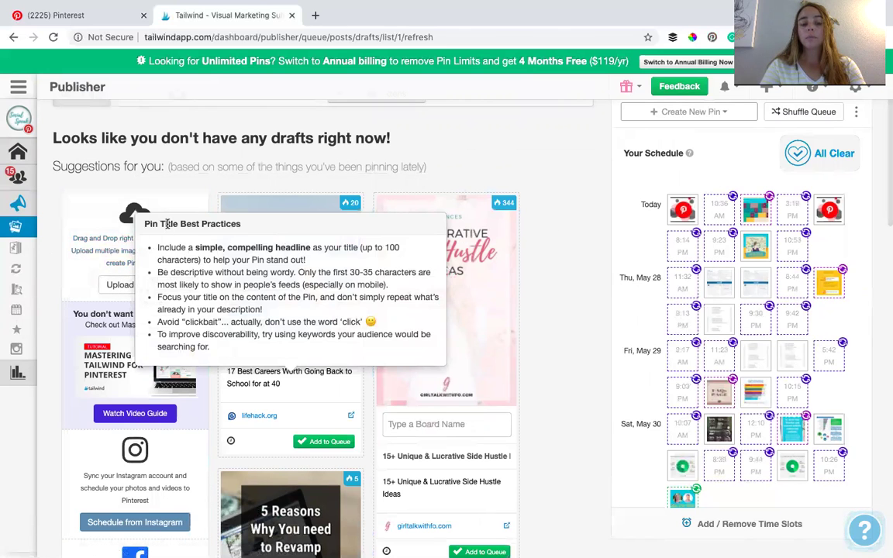
pyautogui.moveTo(169, 223); pyautogui.dragTo(325, 227)
pyautogui.click(363, 404)
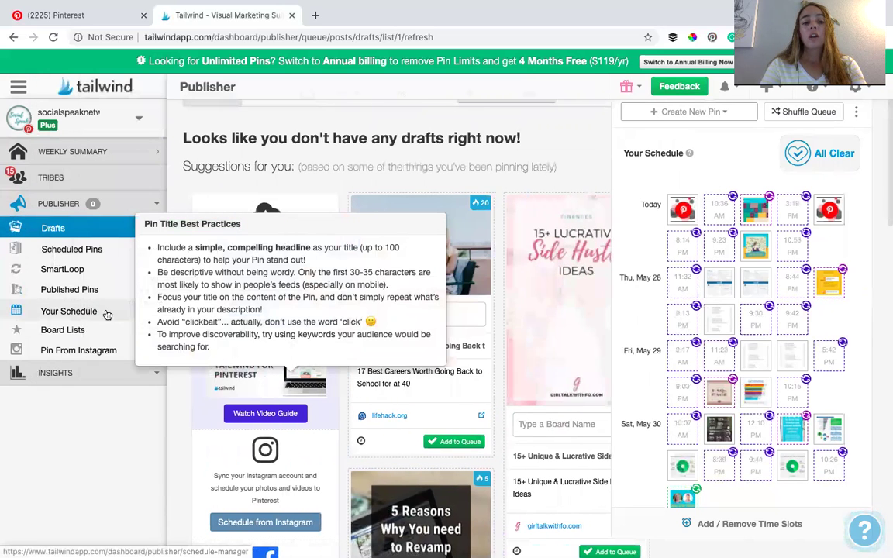
pyautogui.scroll(-3, 131, 397)
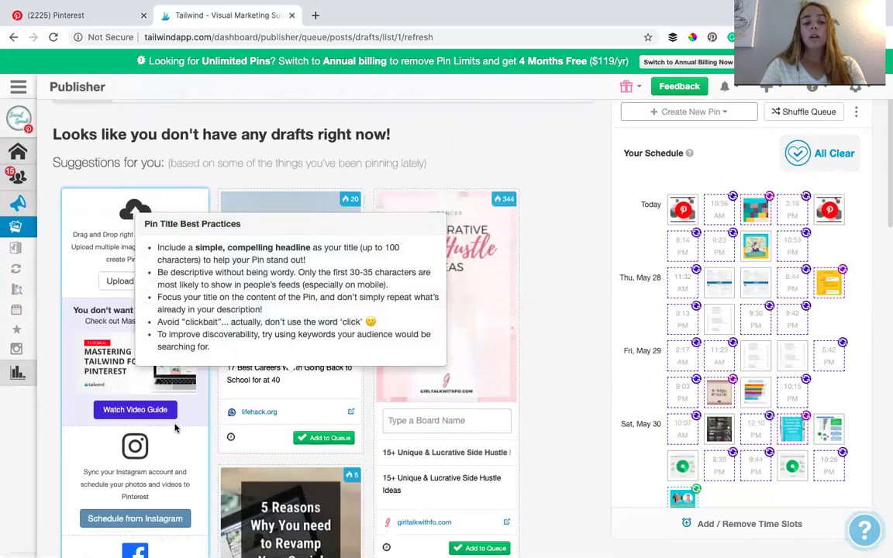
pyautogui.click(131, 397)
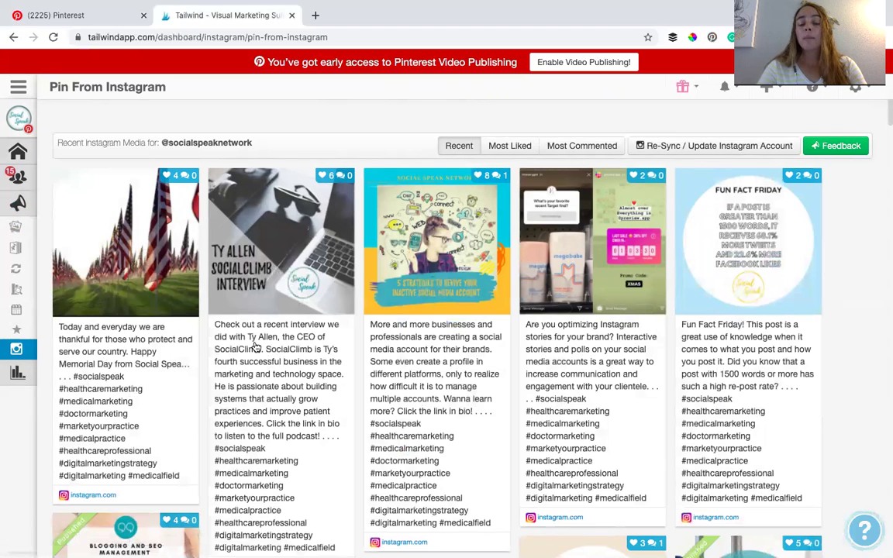
# Start a pin from the SocialClimb interview post on the Social Speak Network board, titled with the interviewee's name and "Social Climb Interview"
pyautogui.click(234, 188)
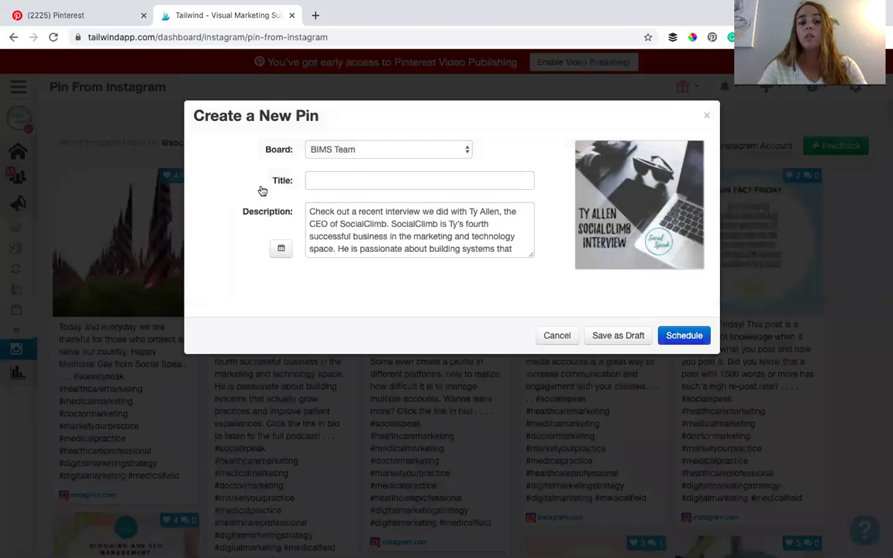
pyautogui.click(352, 152)
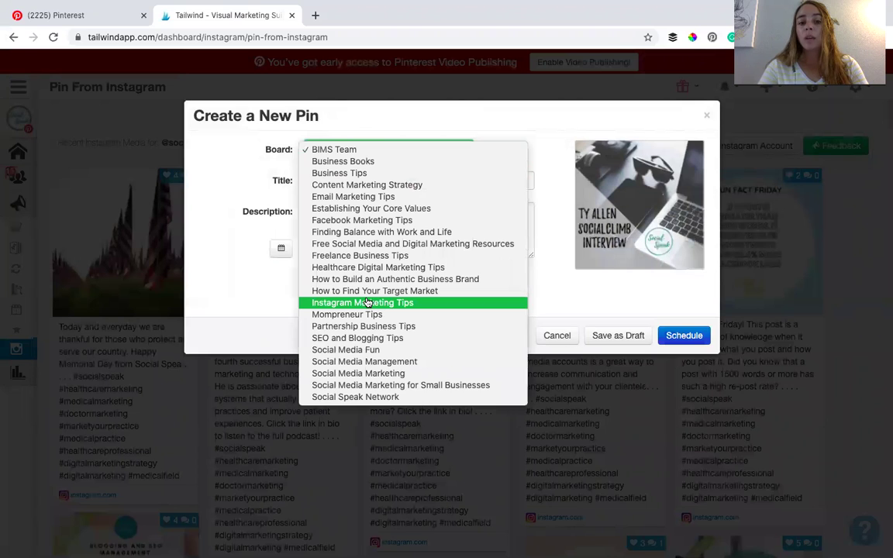
pyautogui.click(364, 396)
pyautogui.click(373, 178)
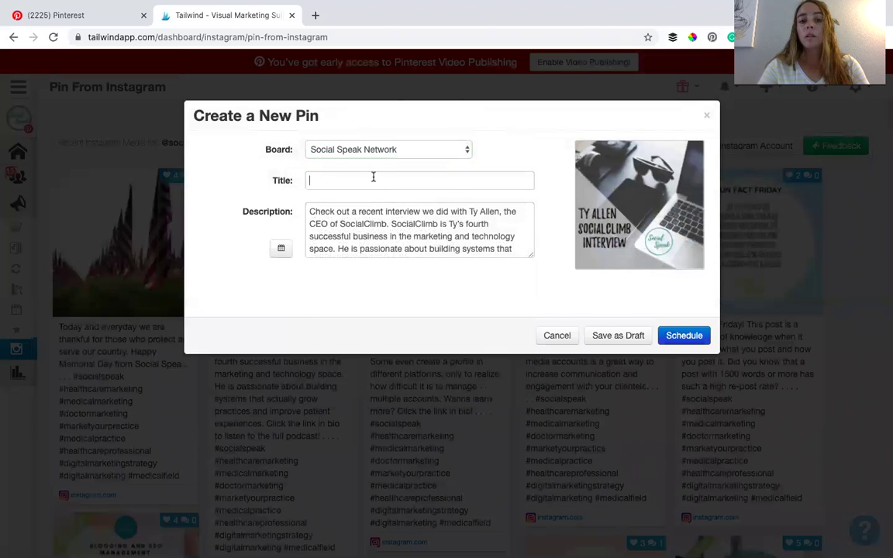
pyautogui.write('Ty Allen Social Climb Interview')
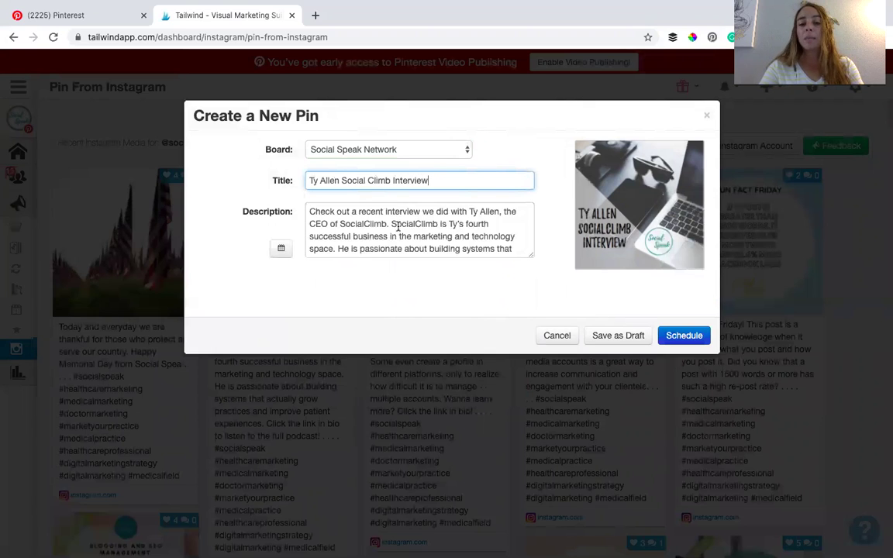
# Try to schedule the interview pin with its full Instagram description, hashtags included
pyautogui.scroll(-3, 397, 225)
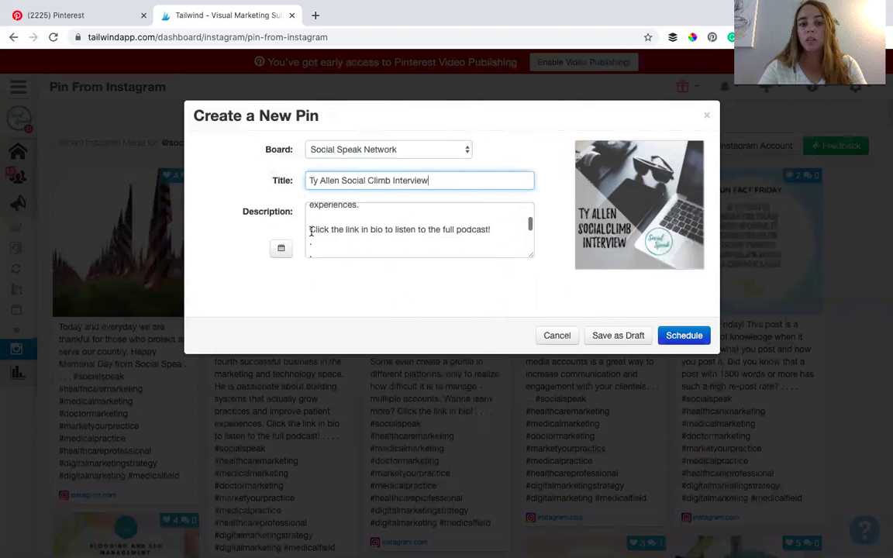
pyautogui.moveTo(310, 243); pyautogui.dragTo(326, 272)
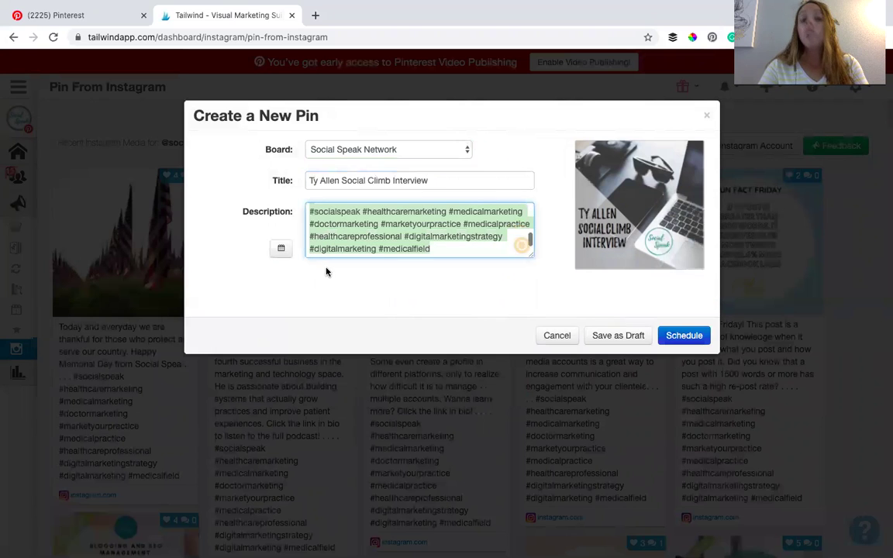
pyautogui.click(684, 336)
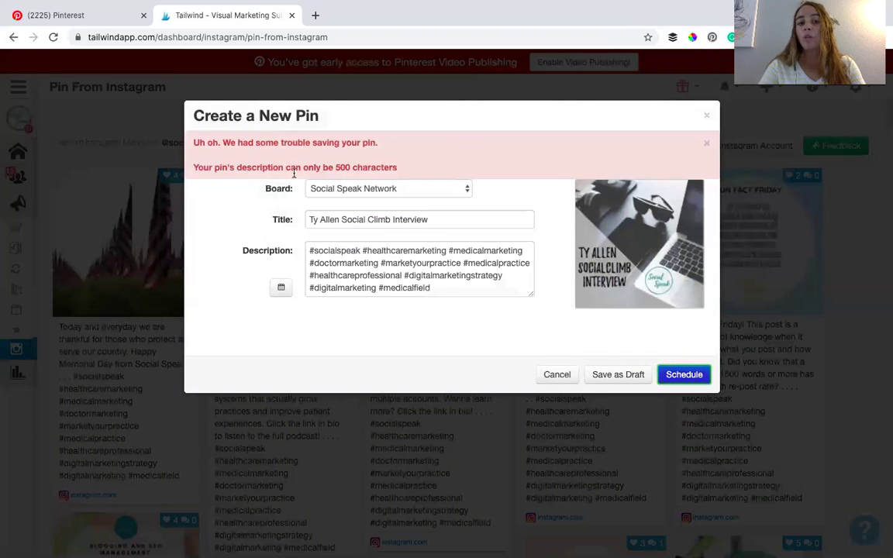
# Remove the hashtags and the separator dots from the end of the interview pin's description
pyautogui.moveTo(436, 289); pyautogui.dragTo(307, 216)
pyautogui.press('BackSpace')
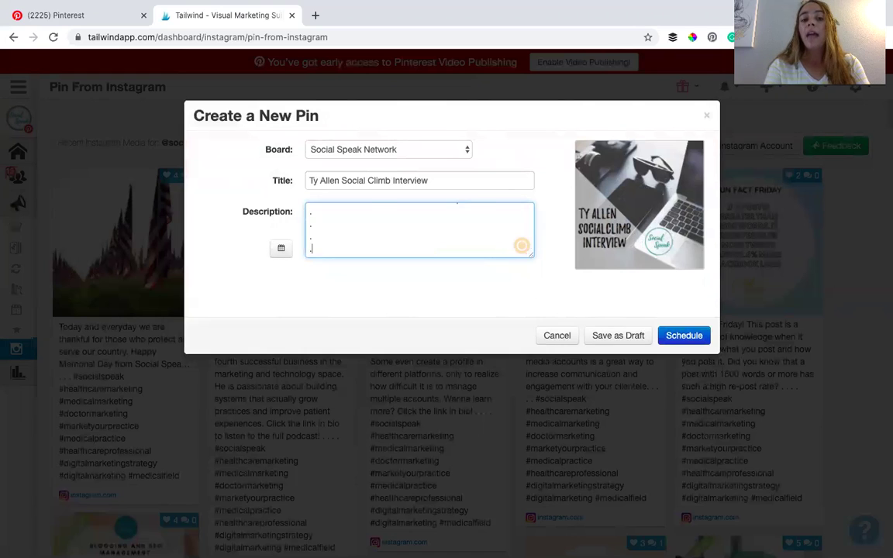
pyautogui.press('BackSpace')
pyautogui.press('BackSpace')
pyautogui.press('BackSpace')
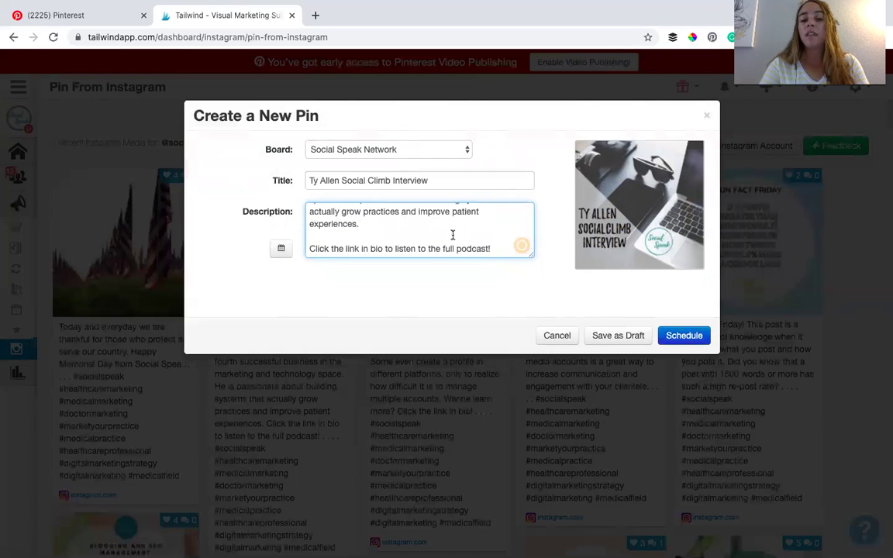
# Delete the "Click the link in bio to listen to the full podcast!" line from the description and schedule the interview pin
pyautogui.moveTo(496, 249); pyautogui.dragTo(309, 249)
pyautogui.press('BackSpace')
pyautogui.press('BackSpace')
pyautogui.press('BackSpace')
pyautogui.press('BackSpace')
pyautogui.click(680, 336)
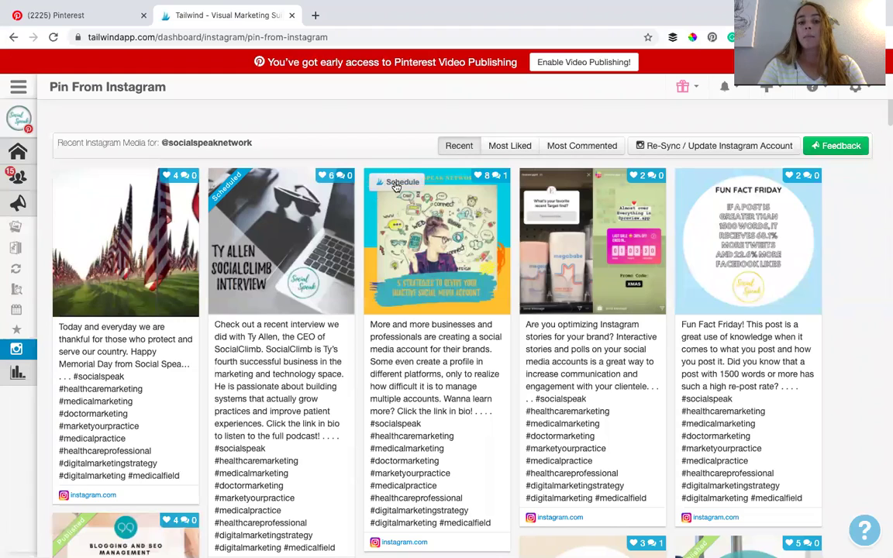
# Schedule the Instagram post about 5 strategies to revive an inactive social media account to the Social Media Management board, titled "Social Media Strategy"
pyautogui.click(377, 179)
pyautogui.click(361, 151)
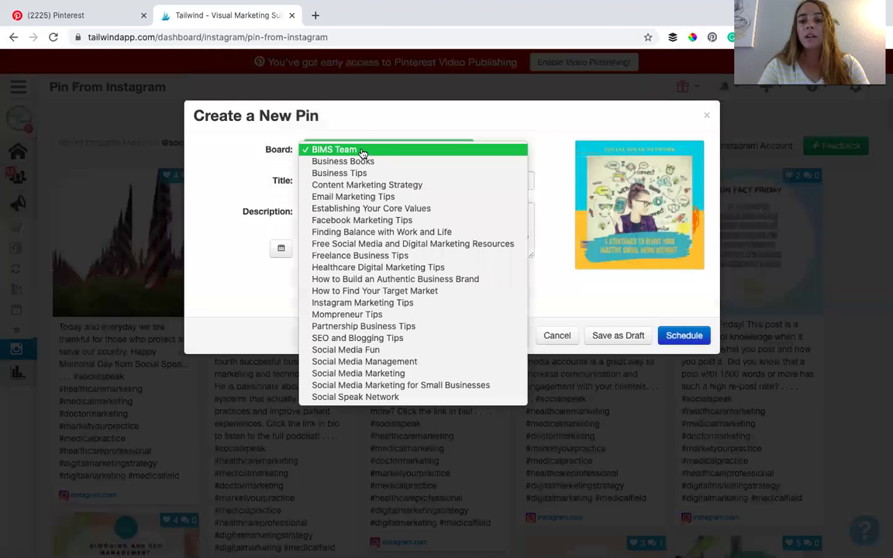
pyautogui.click(370, 362)
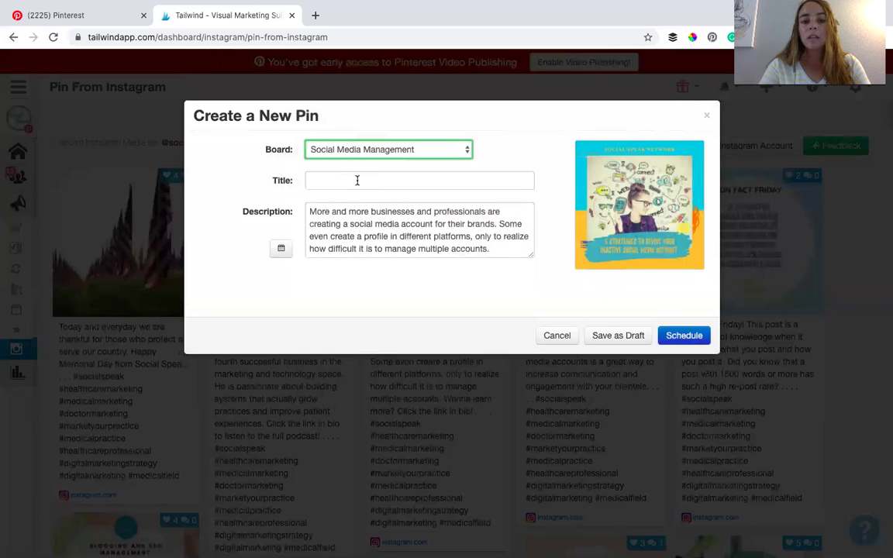
pyautogui.click(357, 172)
pyautogui.write('S')
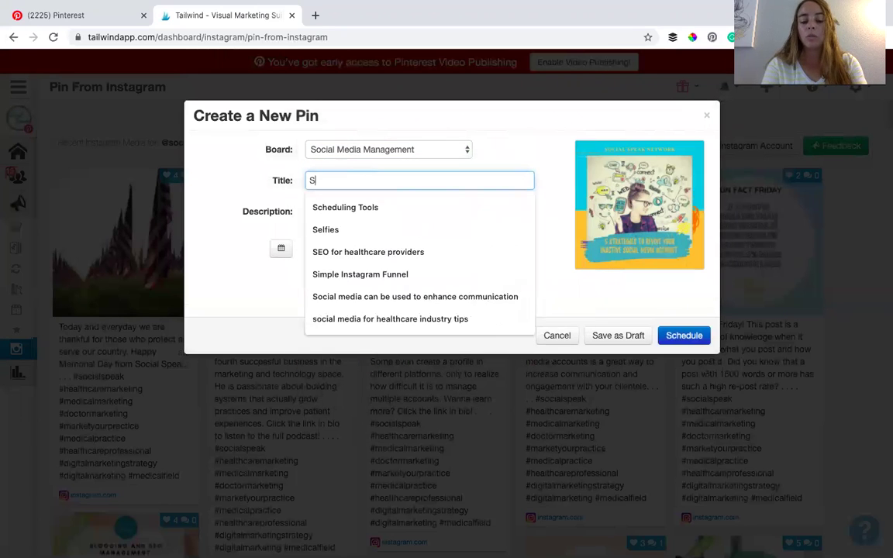
pyautogui.write('ocial Media Strategy')
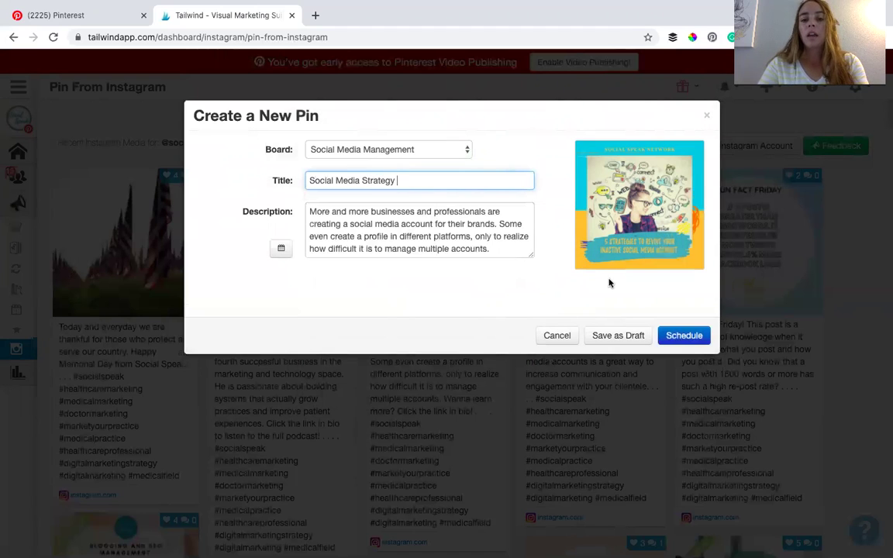
pyautogui.click(681, 336)
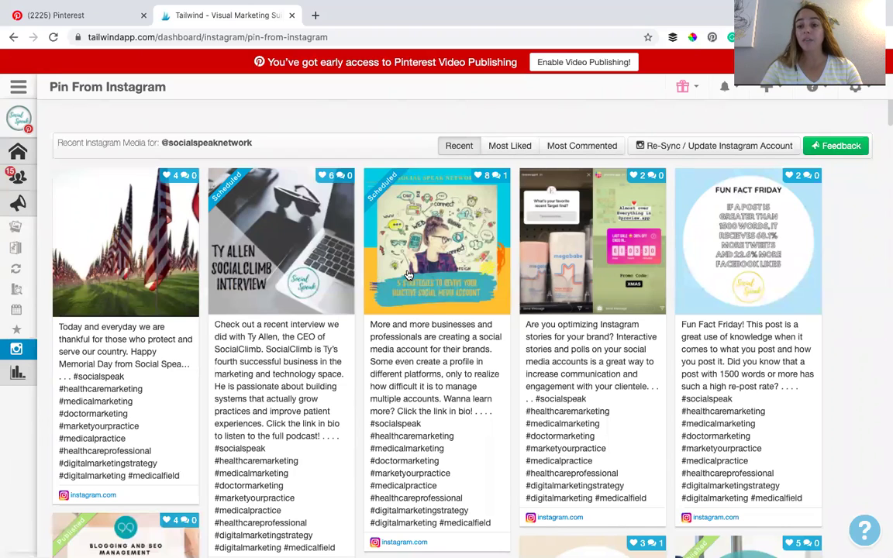
# Look over the other Instagram posts and examine the popularity breakdown of the construction2style.com pin among the draft suggestions
pyautogui.scroll(-3, 408, 275)
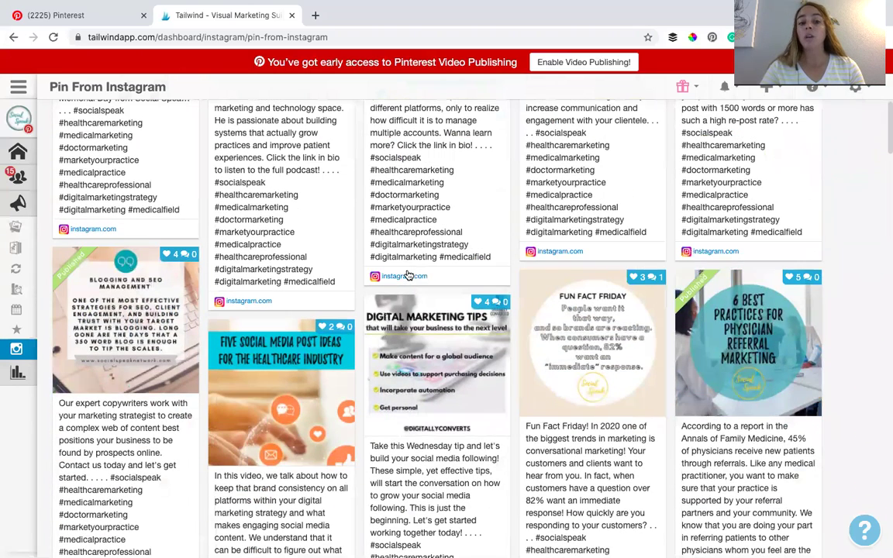
pyautogui.scroll(3, 299, 286)
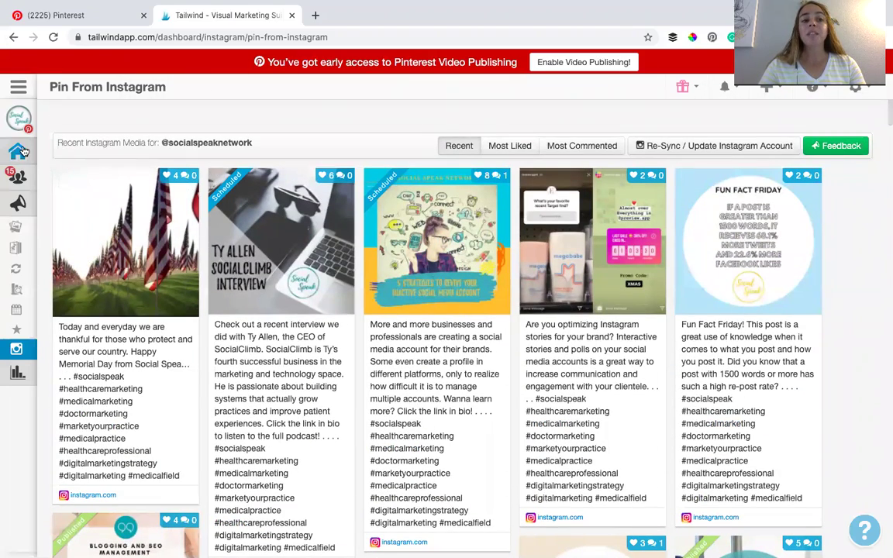
pyautogui.moveTo(18, 138)
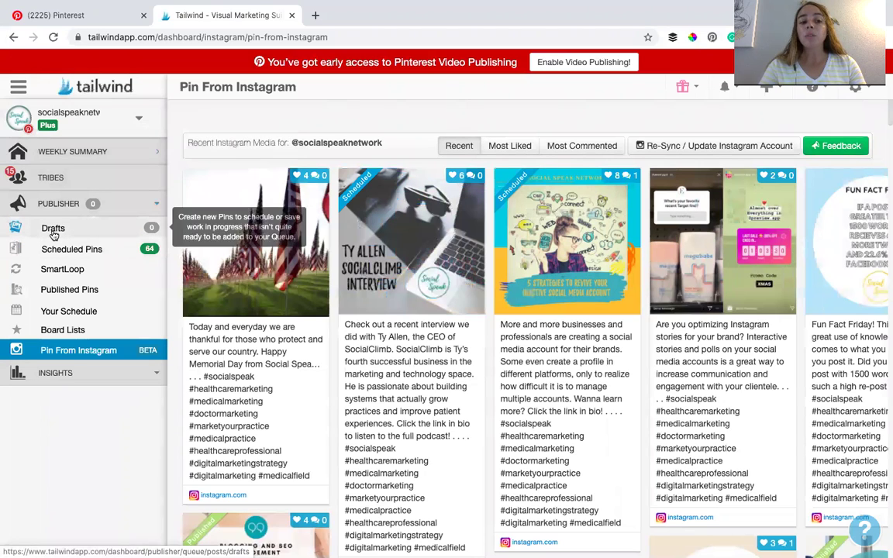
pyautogui.click(54, 229)
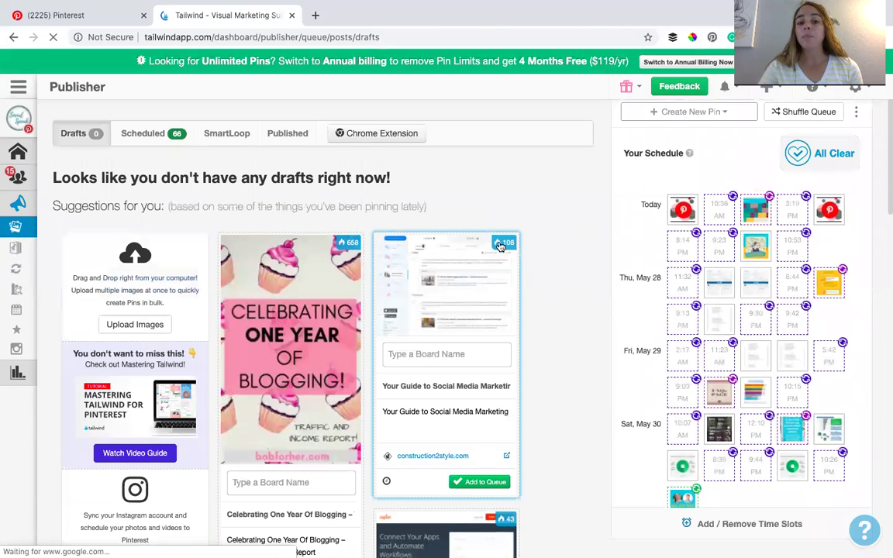
pyautogui.moveTo(502, 245)
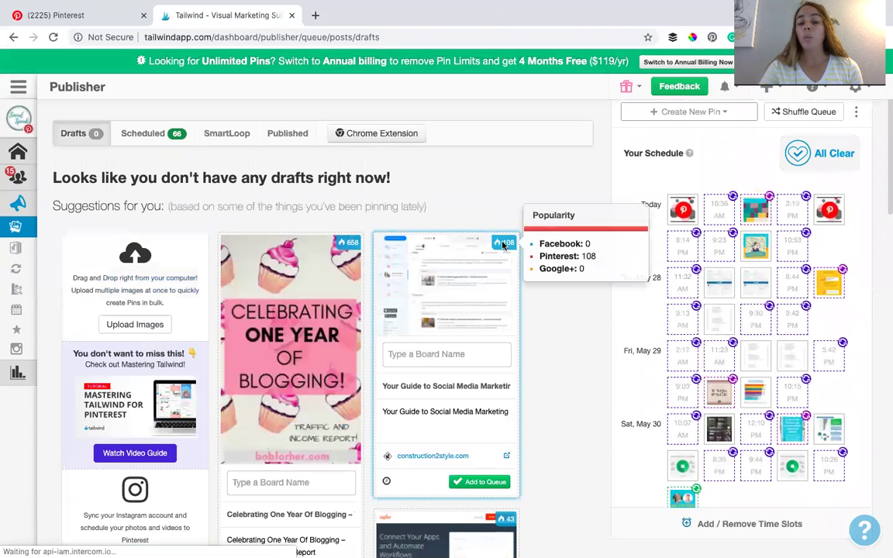
pyautogui.scroll(-2, 575, 334)
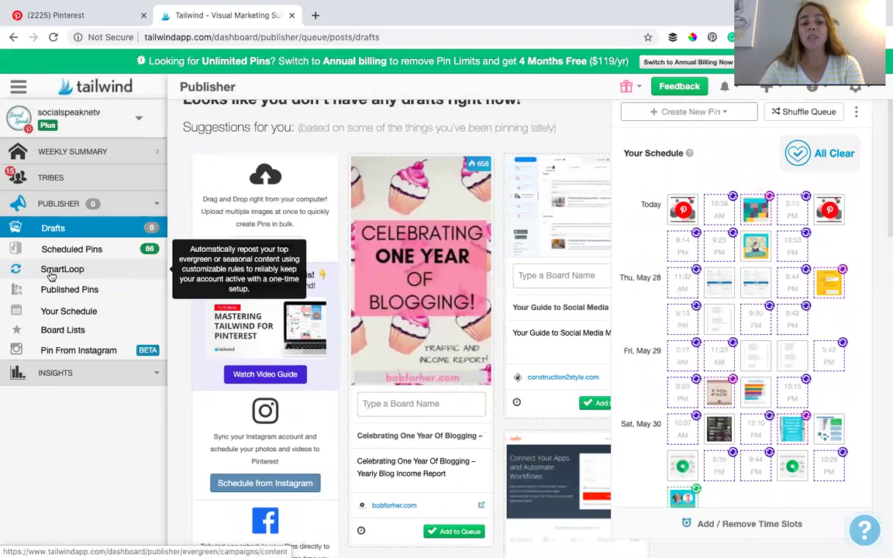
# Open the SmartLoop overview and review the looped pins in the schedule through the end of May
pyautogui.click(17, 273)
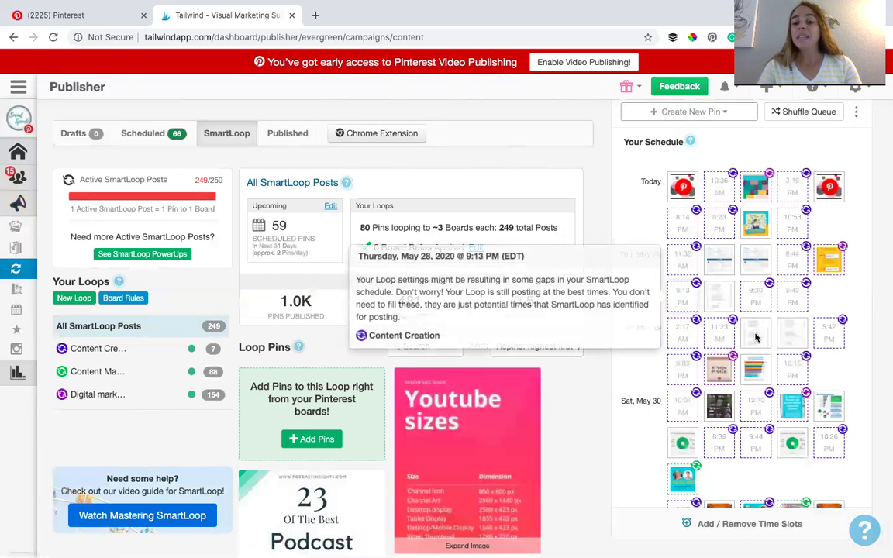
pyautogui.scroll(-3, 682, 310)
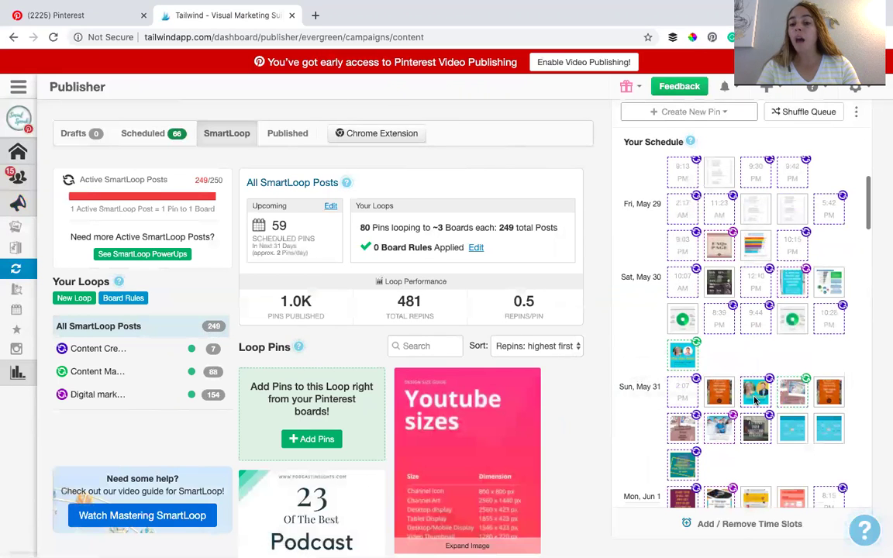
# Examine the looped and scheduled pins in the schedule from May 31 through June 9
pyautogui.scroll(-4, 729, 334)
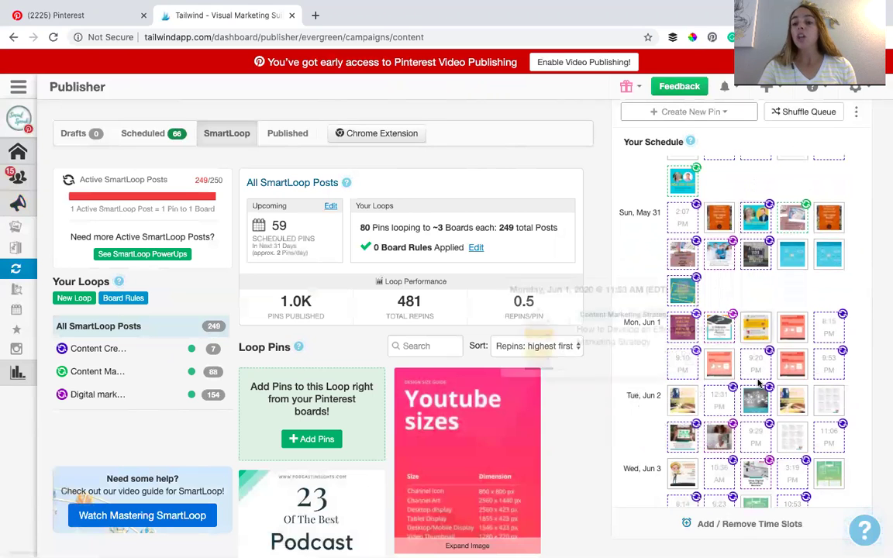
pyautogui.scroll(-2, 760, 384)
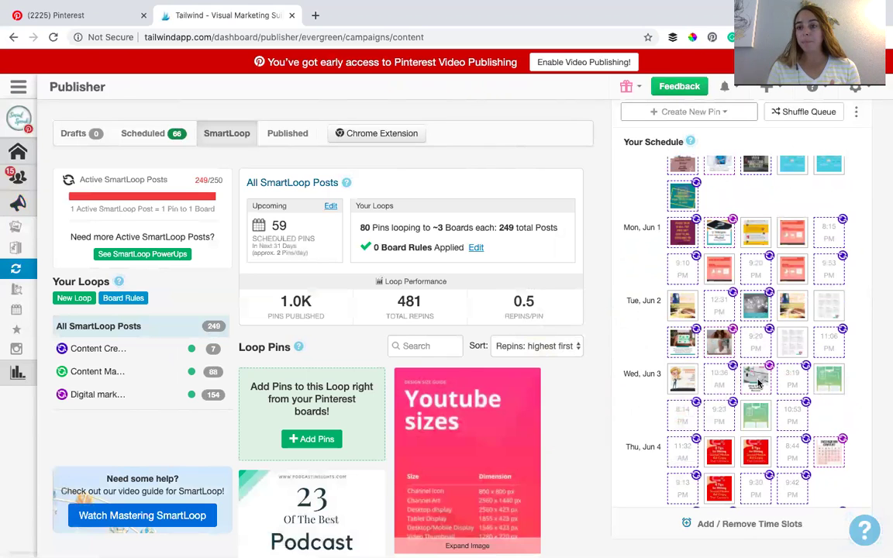
pyautogui.scroll(-4, 758, 382)
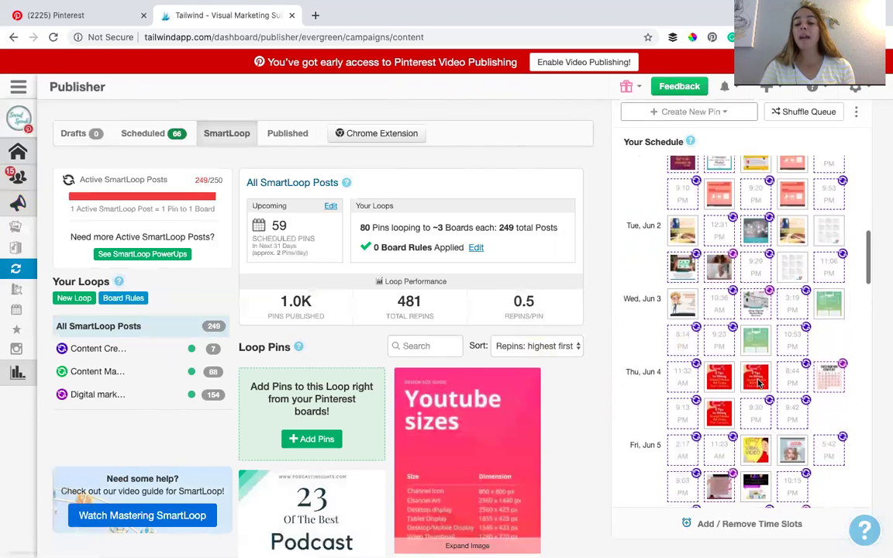
pyautogui.scroll(-5, 758, 379)
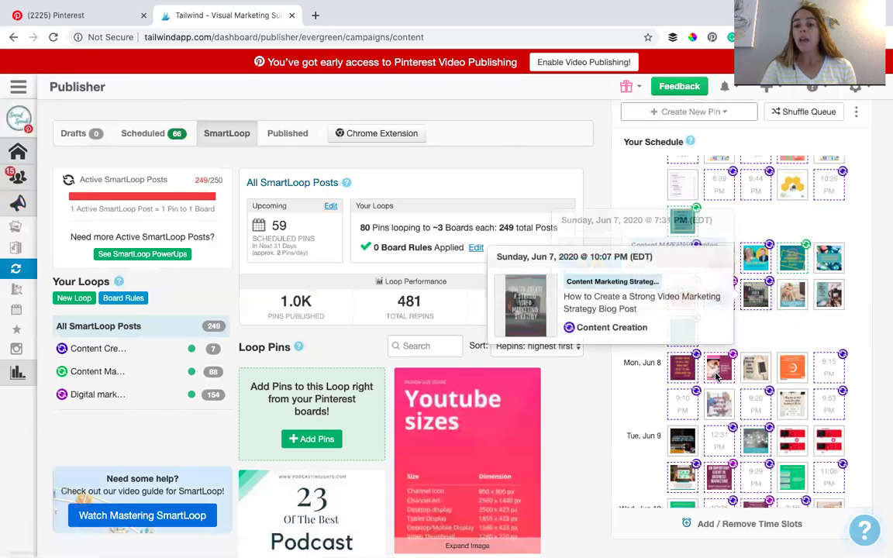
pyautogui.moveTo(757, 419)
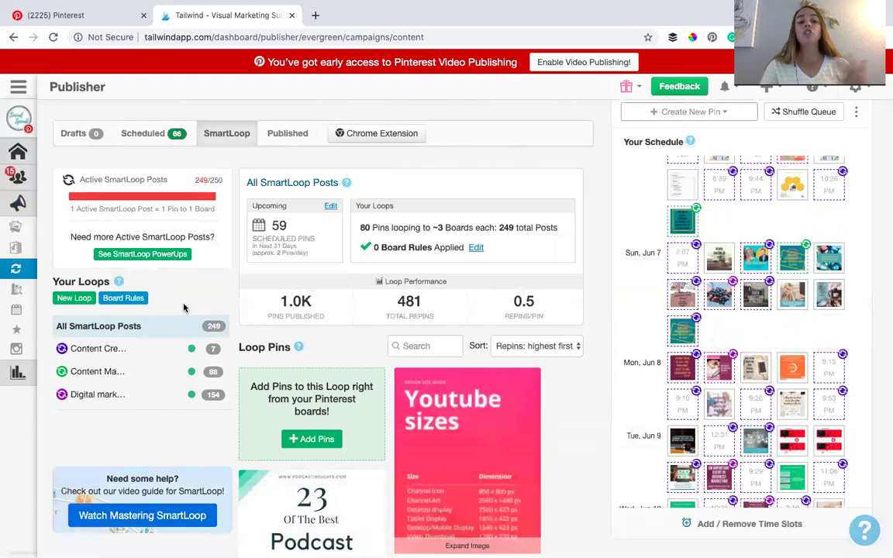
pyautogui.moveTo(117, 351)
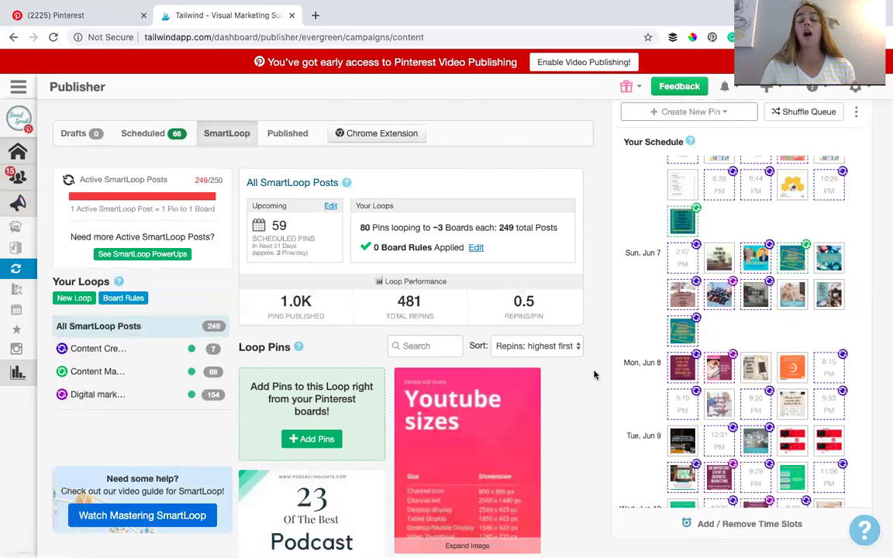
# Check which schedule slots are filled or open through June 28, and return to today's slots
pyautogui.scroll(-3, 736, 399)
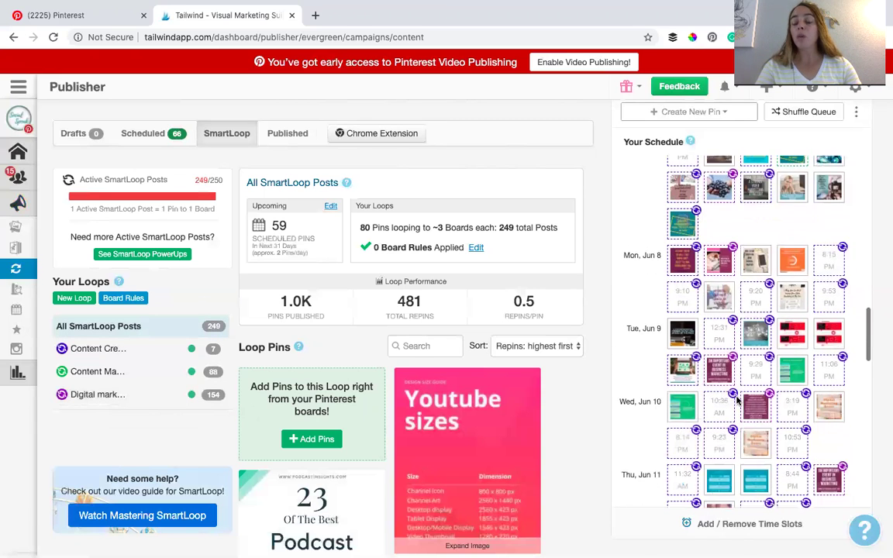
pyautogui.scroll(-10, 736, 399)
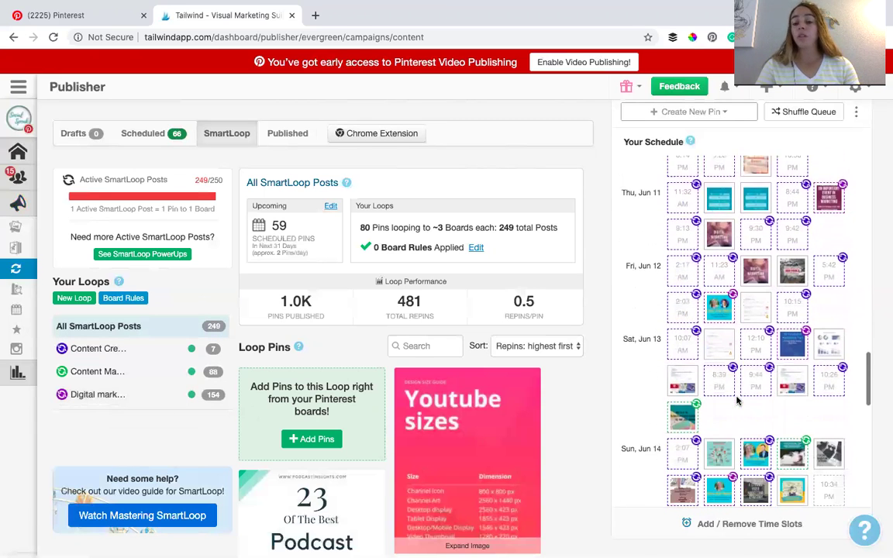
pyautogui.scroll(-10, 736, 399)
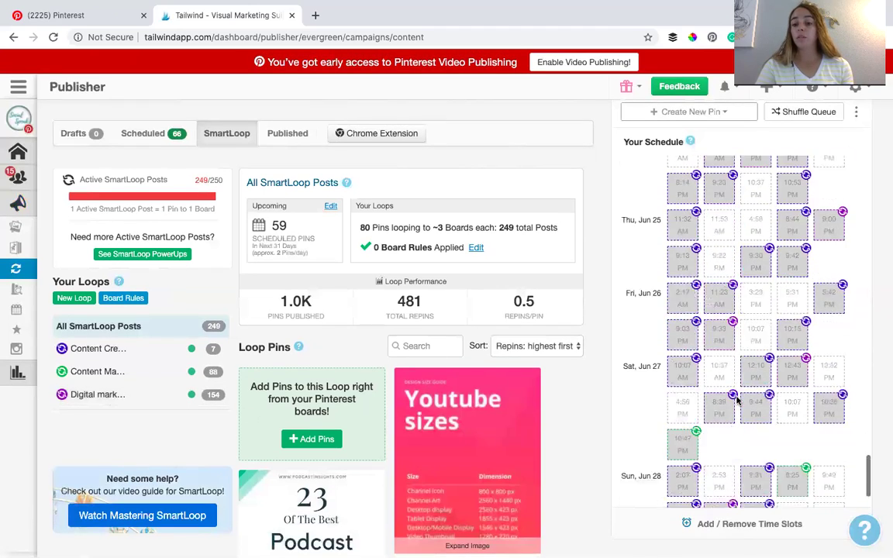
pyautogui.scroll(9, 736, 399)
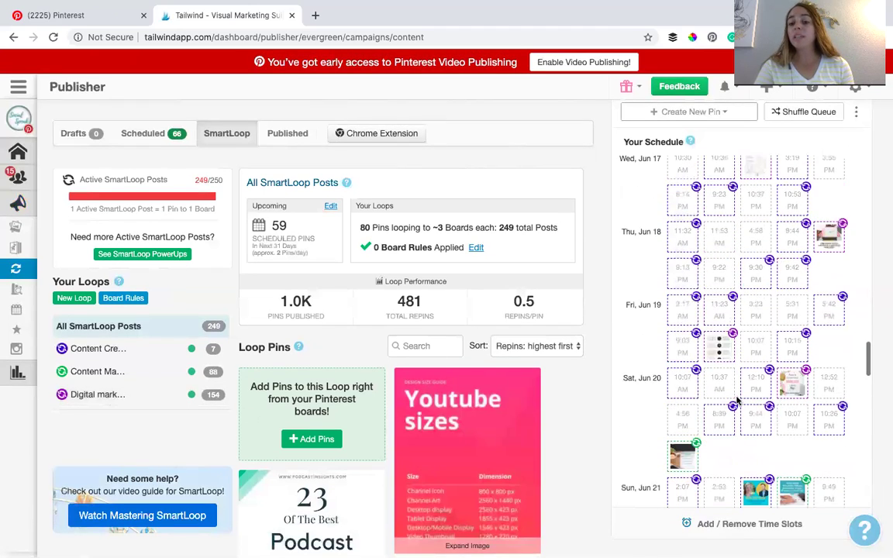
pyautogui.scroll(10, 736, 399)
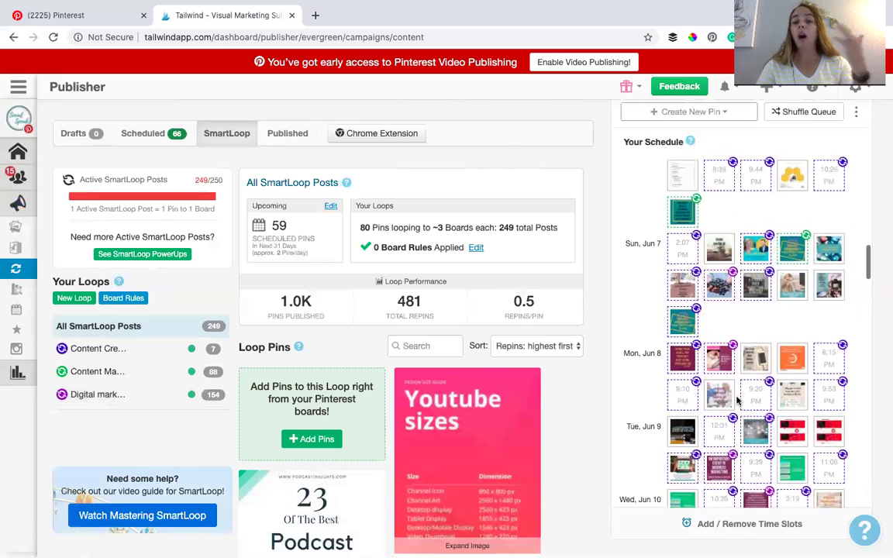
pyautogui.scroll(3, 738, 399)
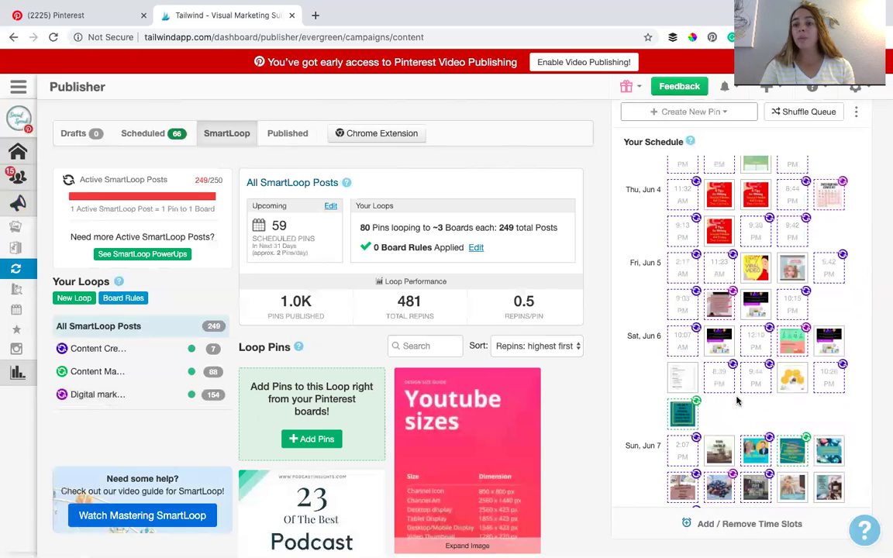
pyautogui.scroll(5, 737, 399)
pyautogui.scroll(5, 737, 399)
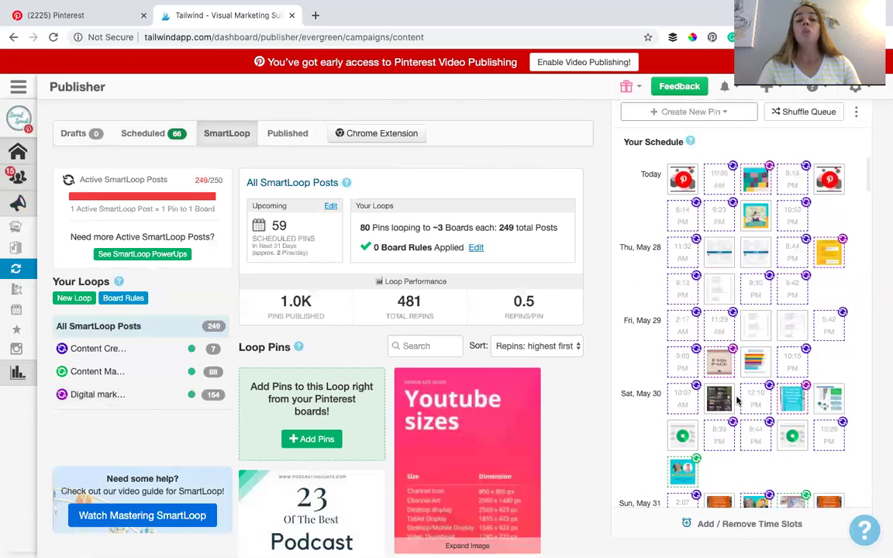
# Switch to Pinterest and look over the pins in the home feed
pyautogui.moveTo(134, 170)
pyautogui.moveTo(32, 123)
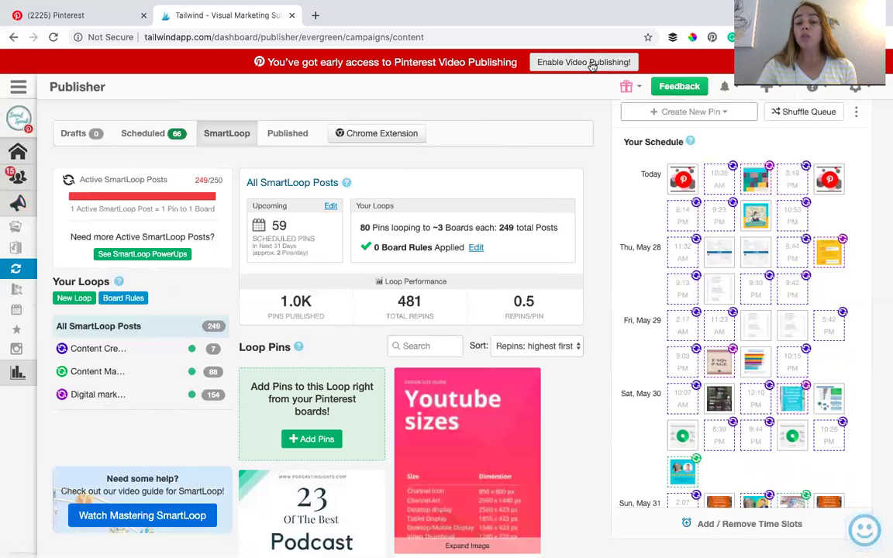
pyautogui.click(104, 16)
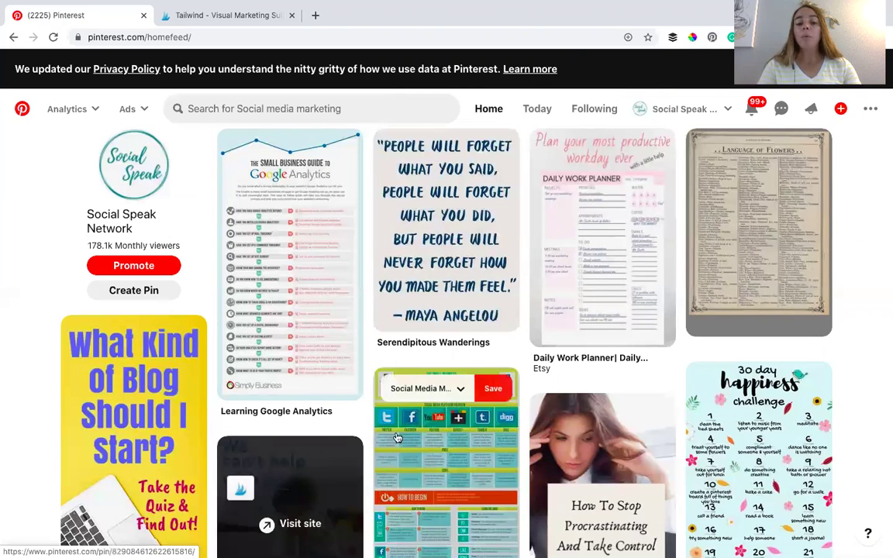
pyautogui.moveTo(322, 496)
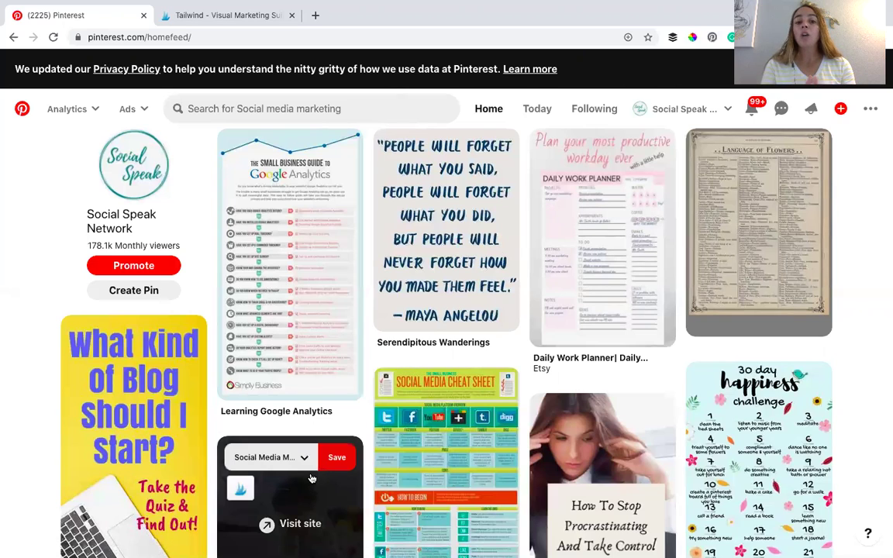